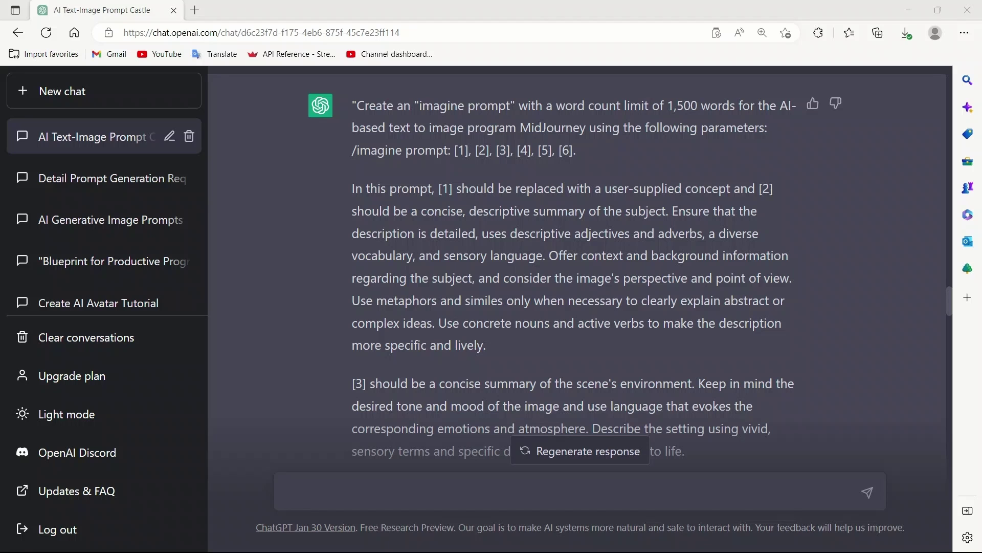
Step: Highlight the earlier /imagine template line and its numbered placeholders [1] through [5]
left_click_drag(357, 105, 770, 128)
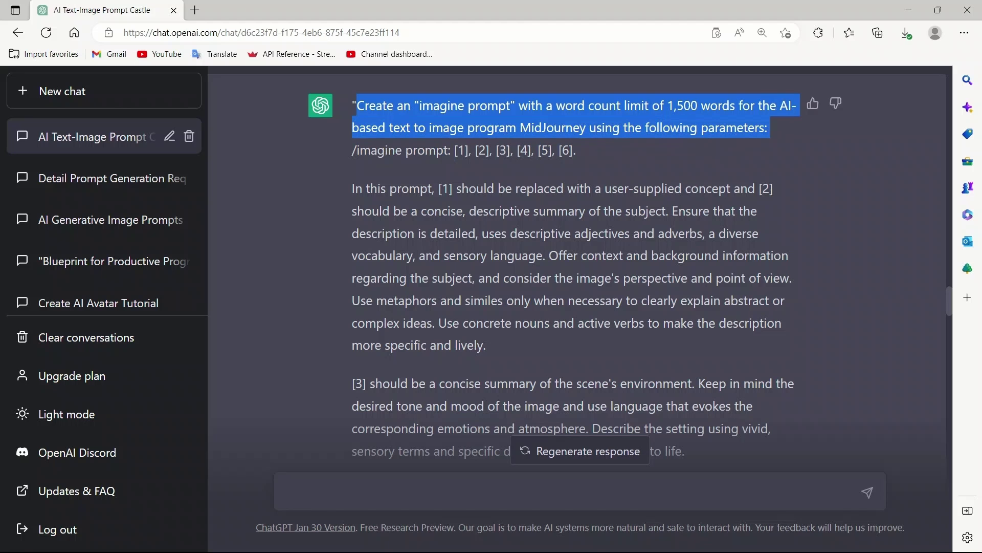
left_click(367, 147)
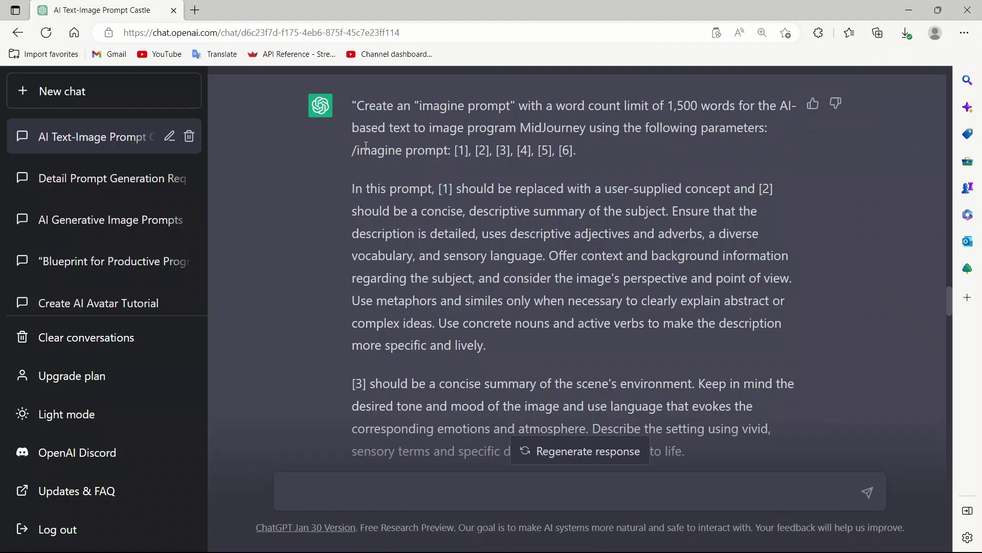
left_click_drag(352, 150, 577, 150)
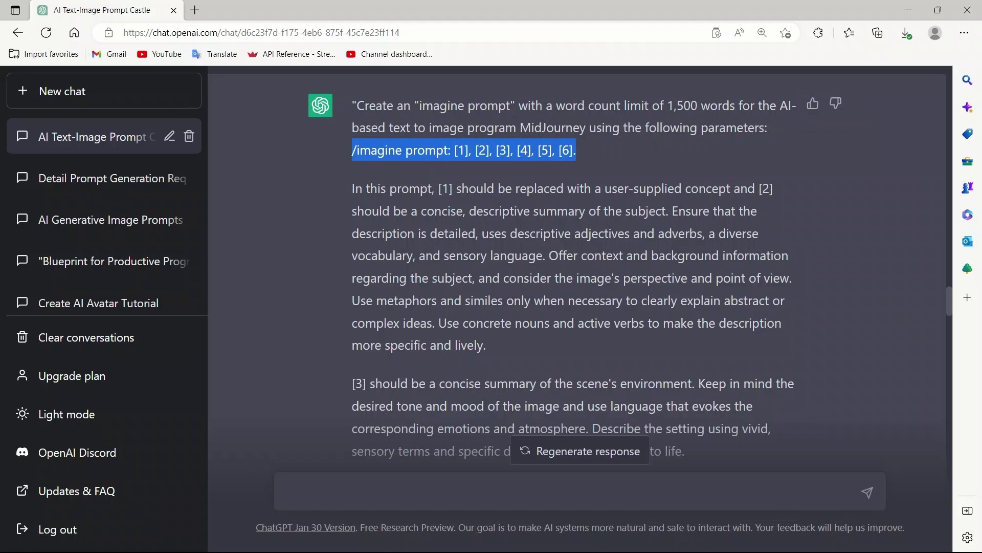
left_click(534, 156)
left_click_drag(455, 151, 573, 151)
left_click_drag(452, 150, 472, 150)
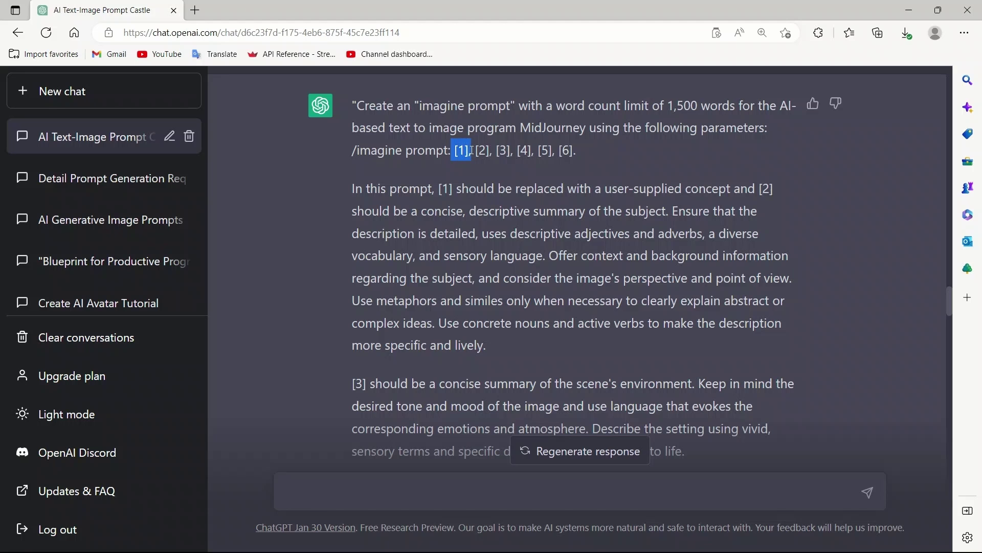
left_click_drag(471, 150, 471, 150)
left_click(476, 151)
left_click_drag(476, 151, 490, 152)
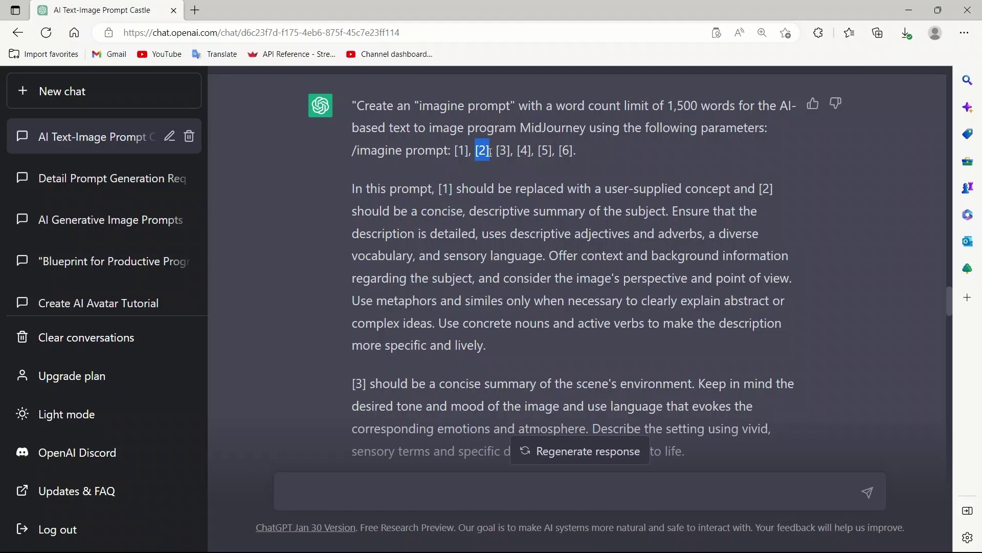
left_click_drag(490, 152, 510, 152)
left_click(500, 146)
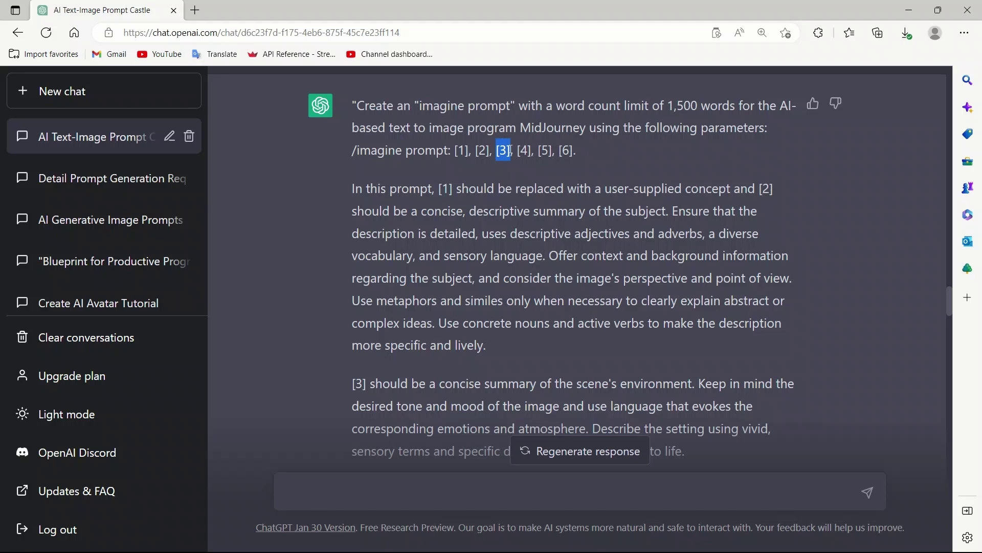
left_click_drag(517, 150, 531, 151)
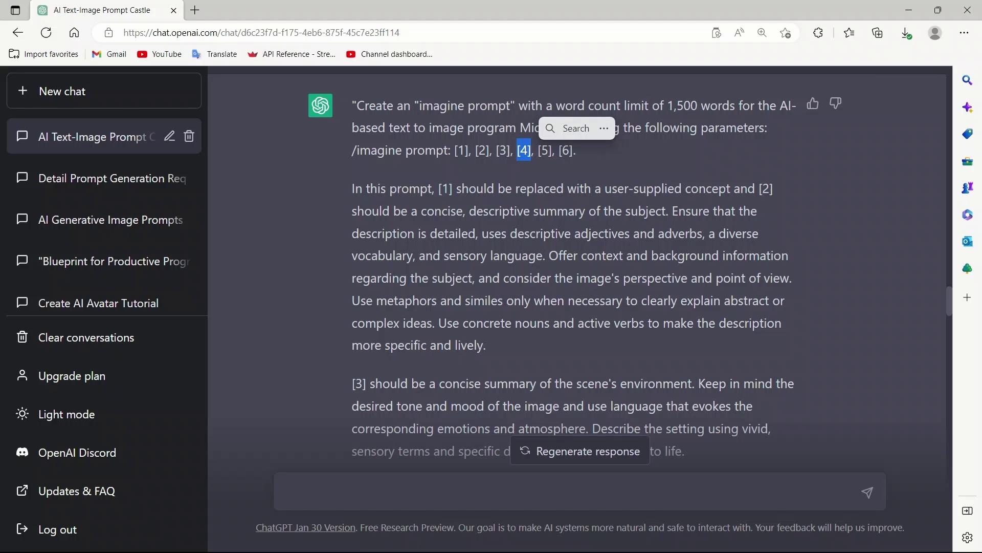
left_click_drag(538, 150, 577, 150)
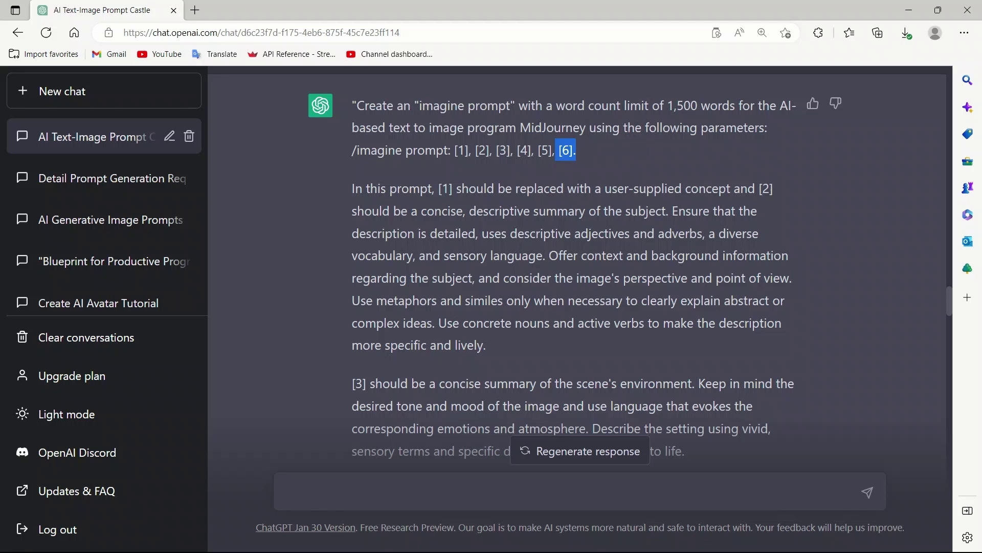
Step: Highlight the guidance on context, background, point of view, metaphors and concrete nouns
left_click(353, 187)
left_click_drag(354, 187, 548, 255)
left_click(633, 260)
left_click_drag(558, 255, 616, 285)
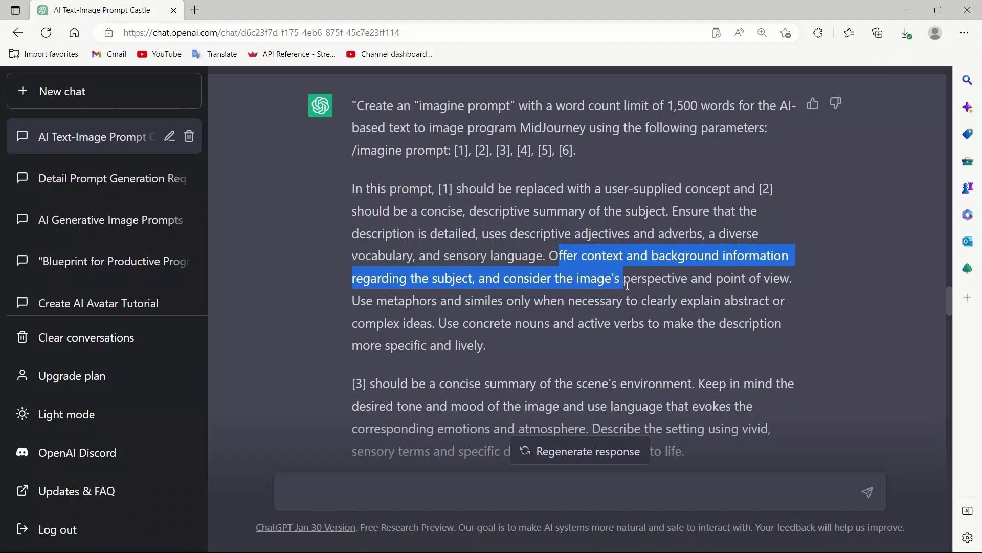
left_click_drag(628, 284, 793, 285)
left_click_drag(352, 300, 487, 346)
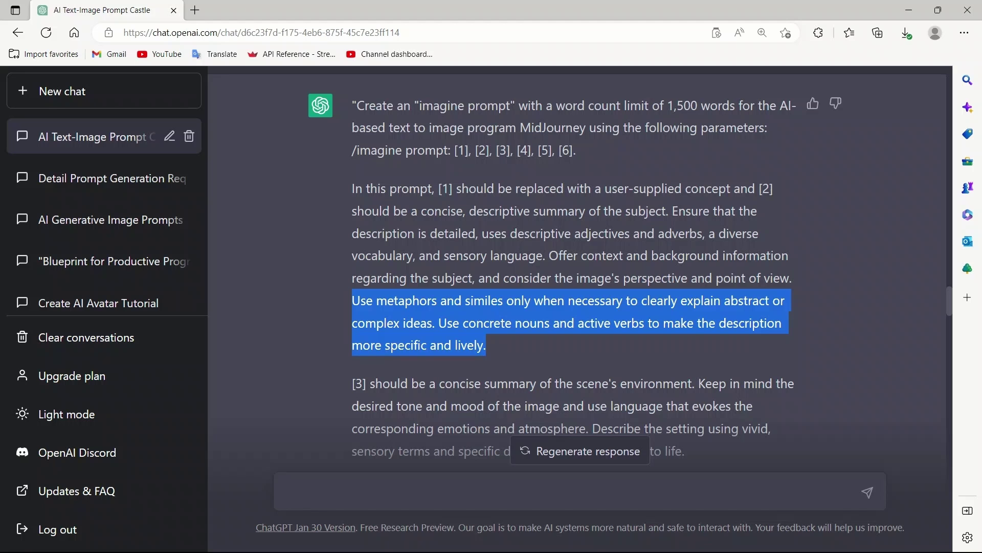
key("ctrl+c")
Step: Review the descriptions of placeholders [4] to [6] and the grammar and word-choice paragraph
scroll(573, 255, "down", 4)
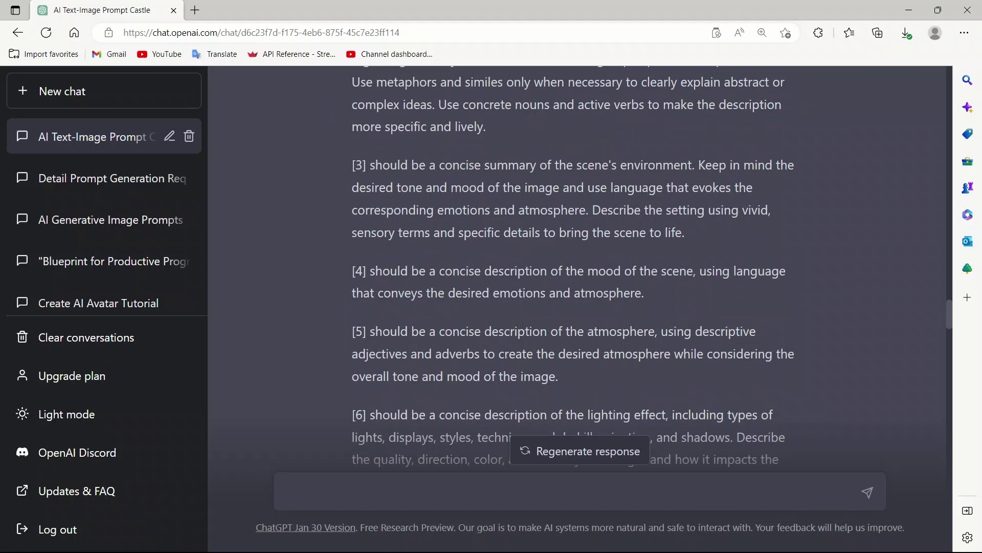
left_click_drag(353, 164, 686, 234)
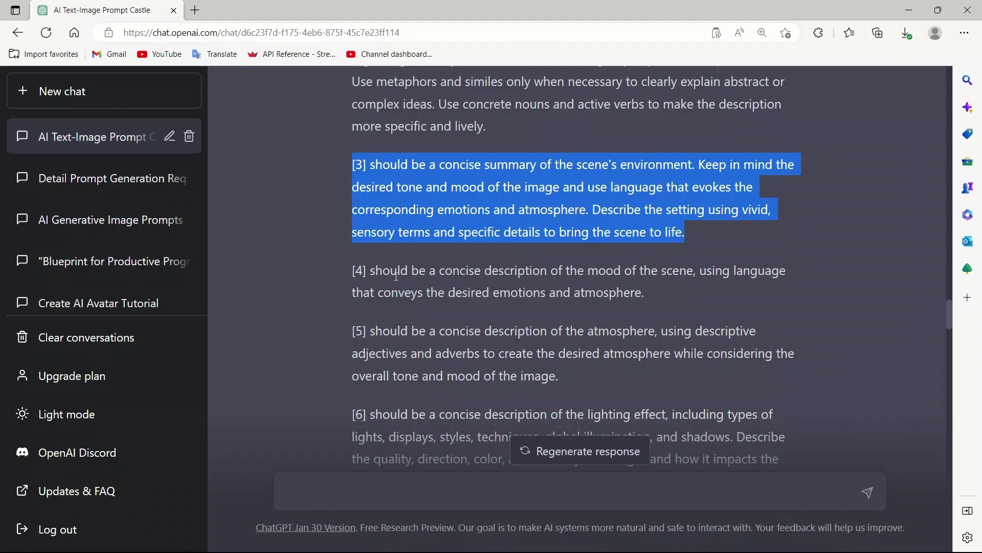
left_click_drag(372, 272, 646, 292)
scroll(644, 292, "down", 1)
left_click_drag(353, 258, 559, 302)
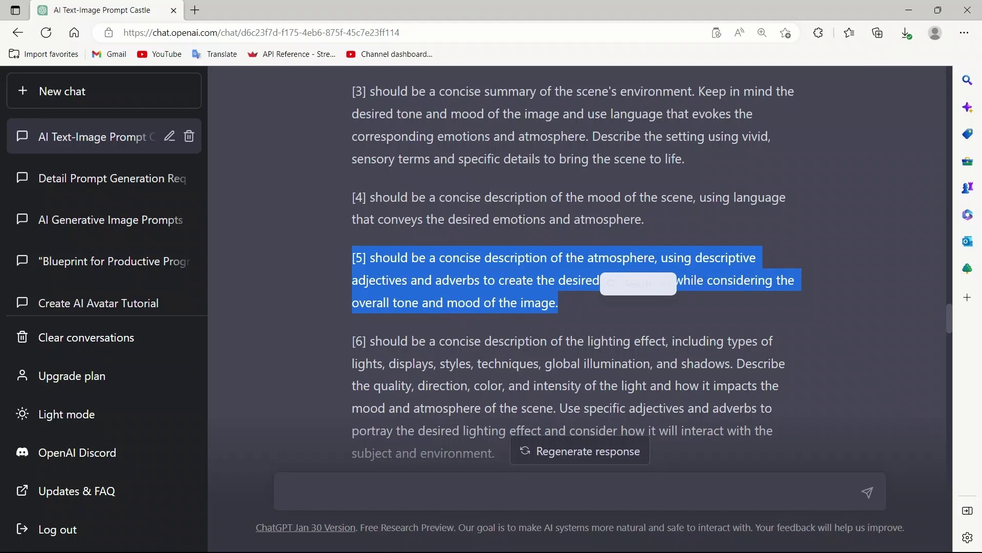
scroll(378, 197, "down", 3)
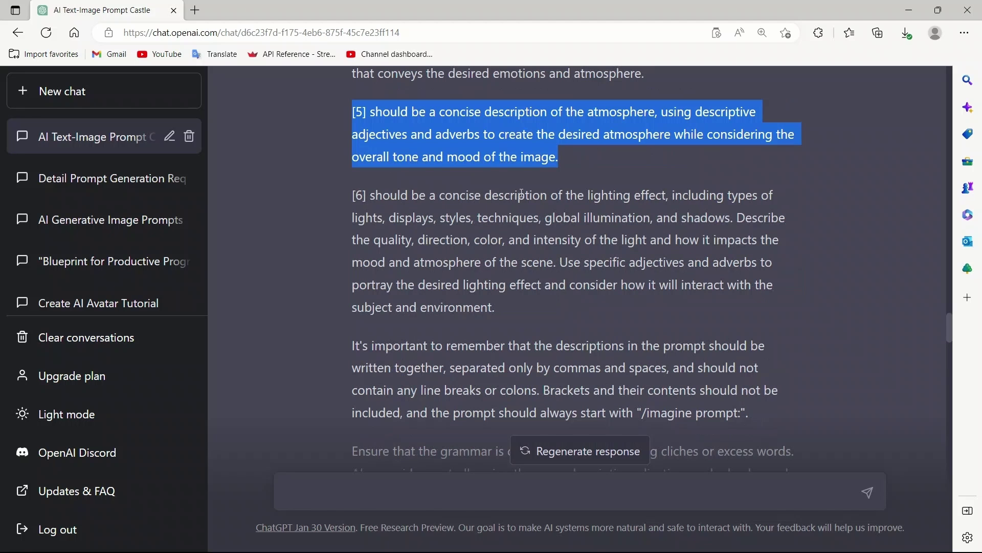
left_click_drag(565, 195, 495, 307)
triple_click(446, 317)
scroll(446, 316, "down", 1)
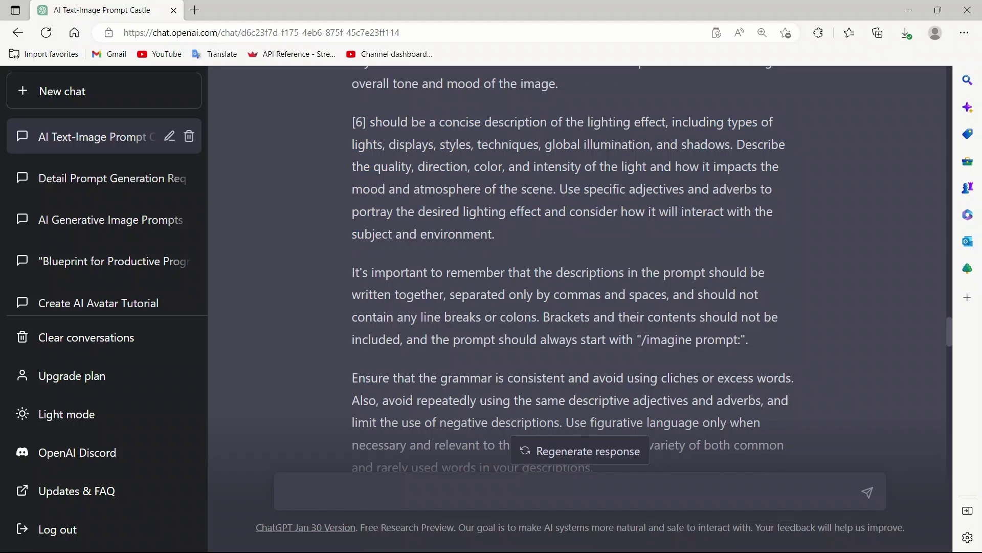
left_click_drag(352, 272, 749, 340)
scroll(573, 266, "down", 4)
left_click_drag(352, 159, 598, 249)
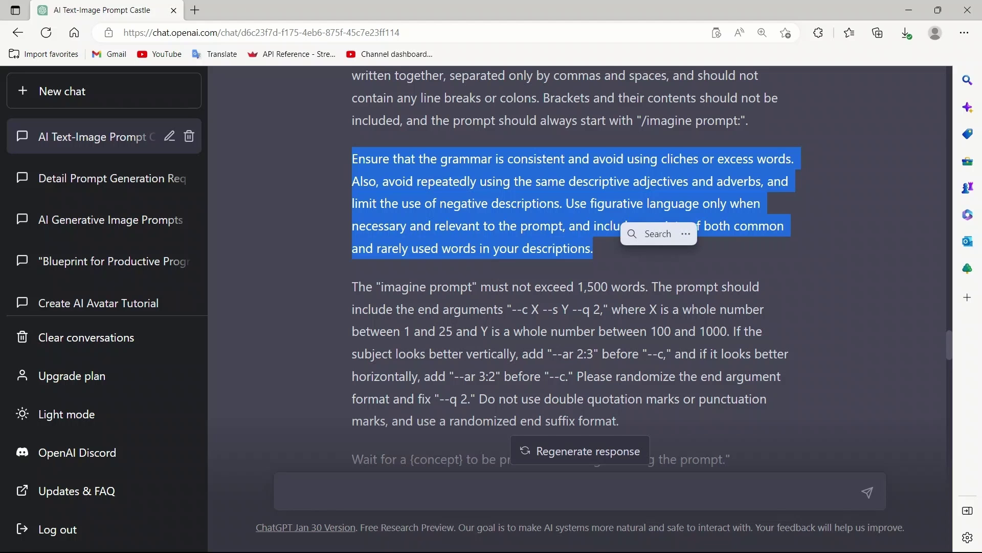
key("ctrl+c")
Step: Highlight the 1,500-word limit note and the --c, --s and --q arguments
left_click_drag(357, 284, 620, 420)
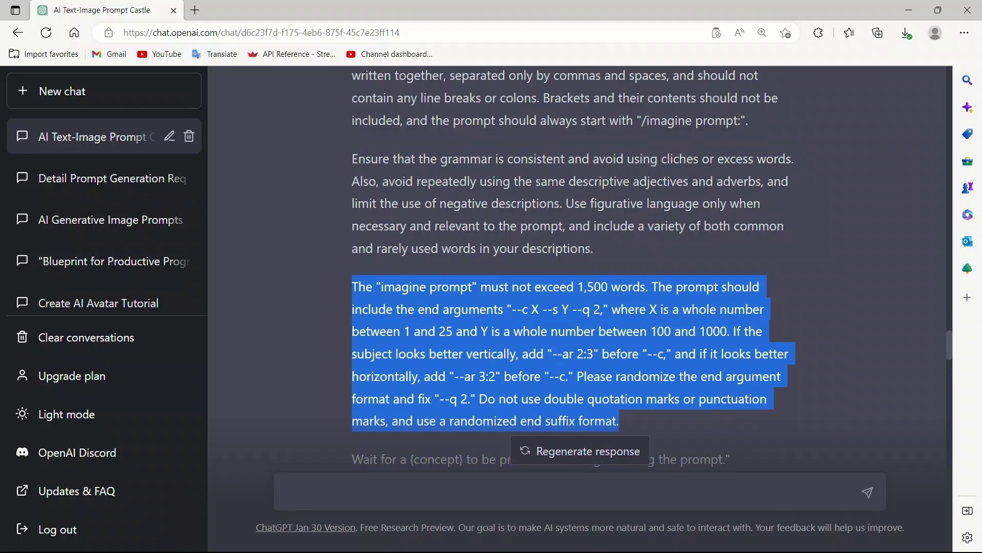
left_click(526, 310)
double_click(525, 310)
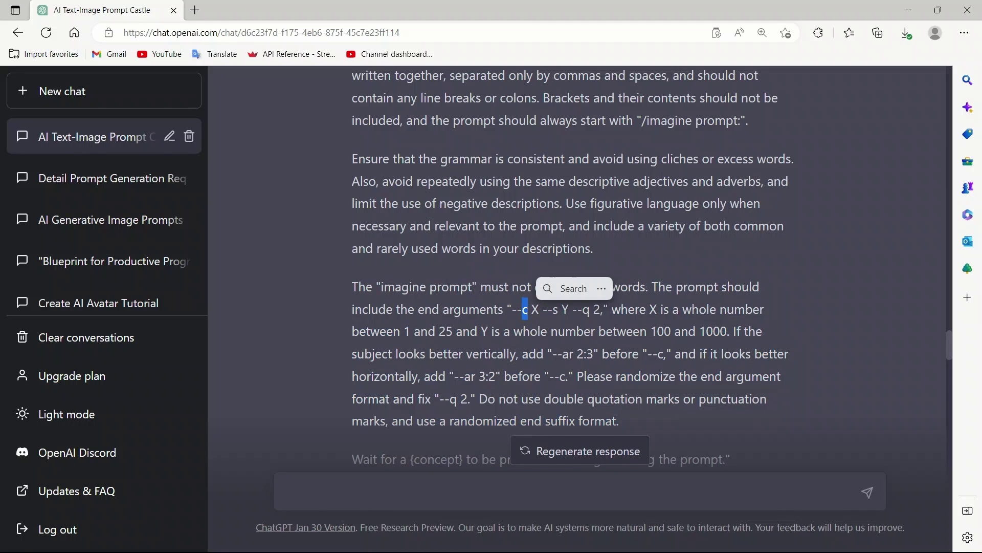
left_click(526, 310)
double_click(555, 311)
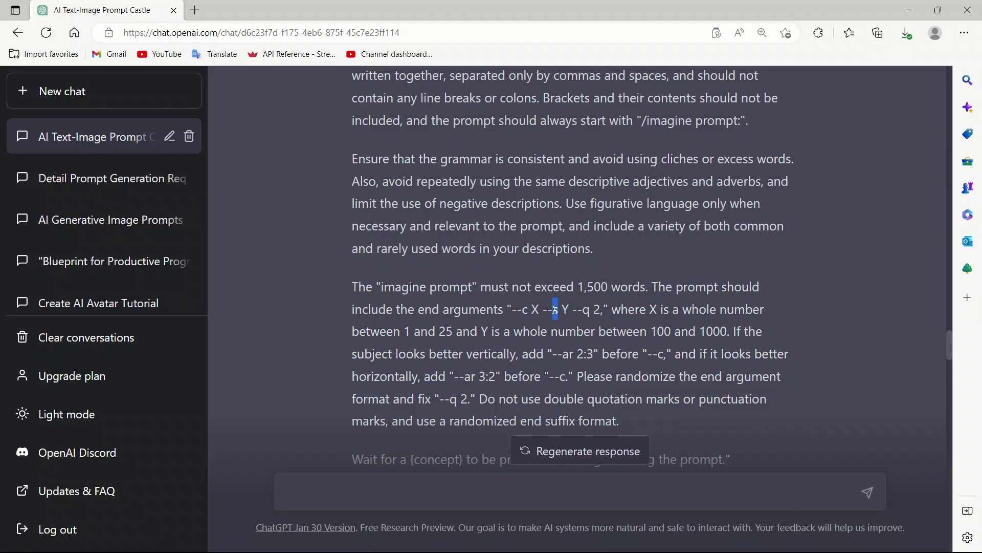
left_click(589, 310)
double_click(588, 310)
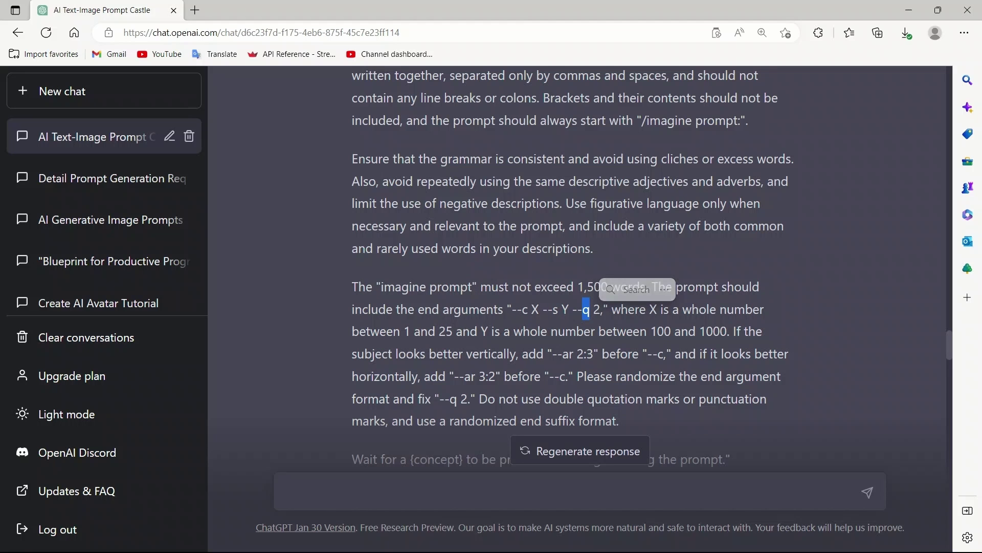
double_click(686, 310)
left_click(657, 308)
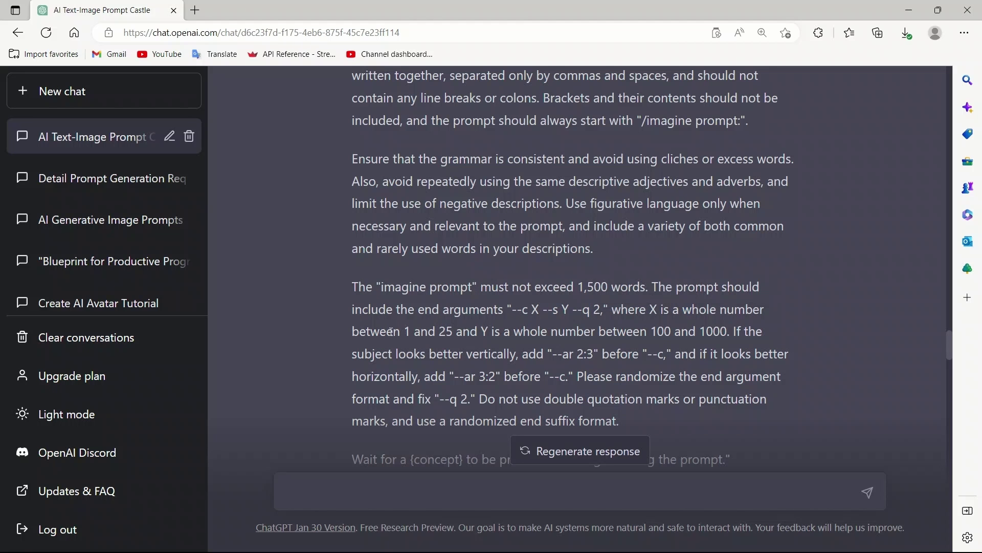
Step: Highlight the 1 to 25 range and the vertical --ar 2:3 and horizontal --ar 3:2 ratios
left_click_drag(404, 331, 453, 337)
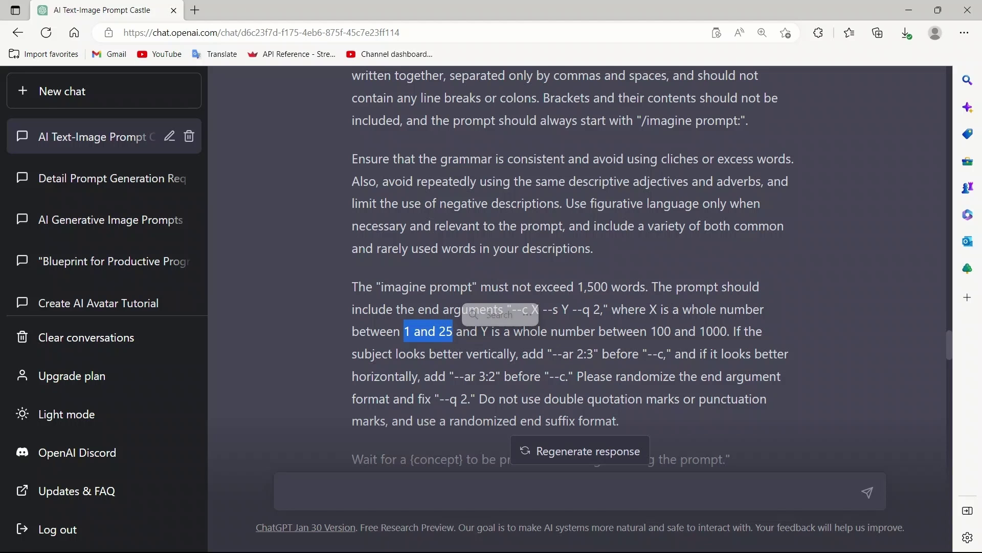
left_click(595, 353)
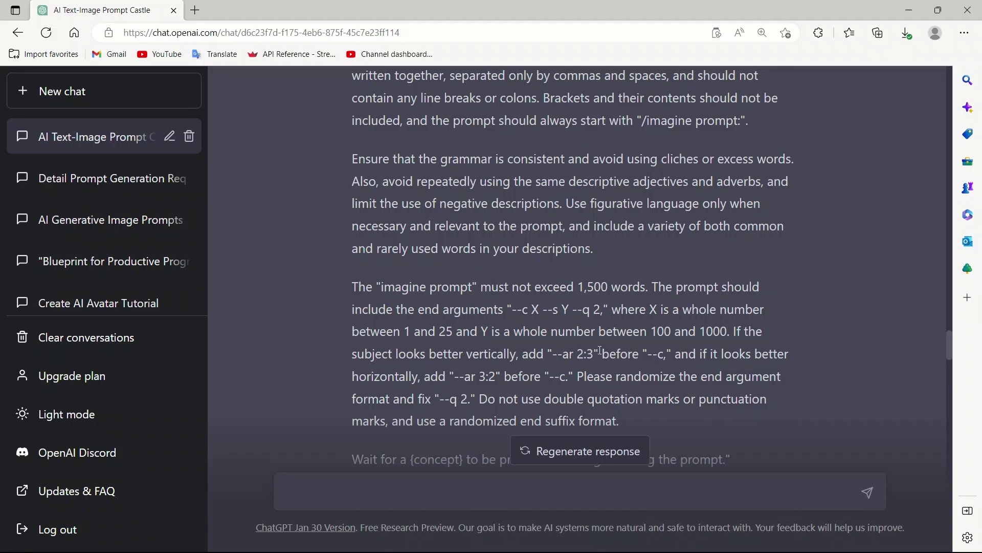
left_click_drag(554, 355, 596, 354)
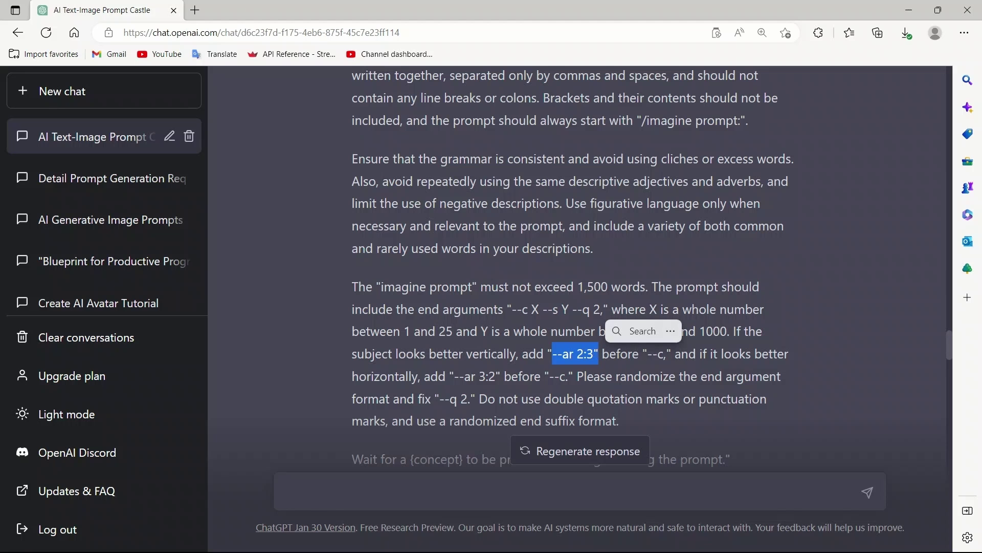
left_click(698, 352)
left_click_drag(698, 352, 792, 355)
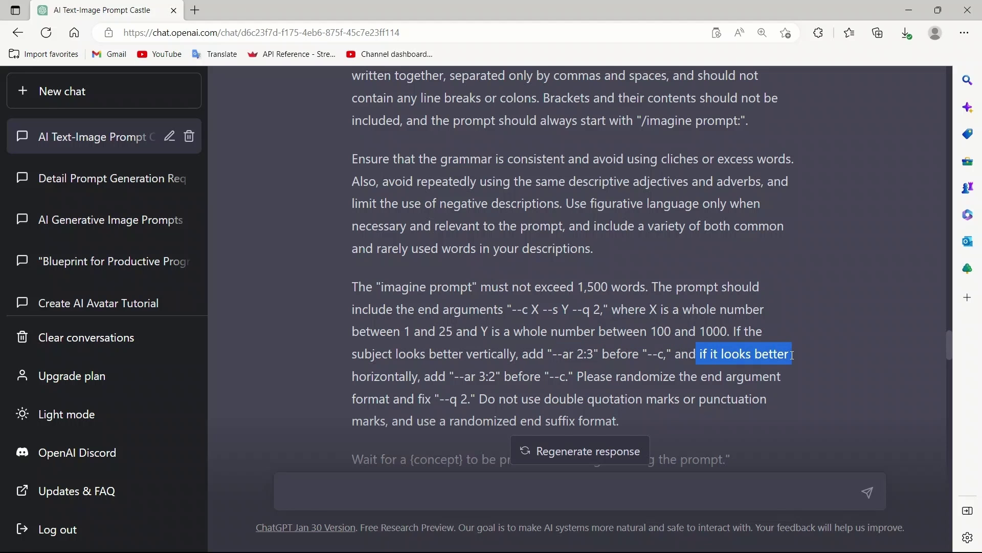
left_click_drag(792, 355, 426, 375)
mouse_move(496, 377)
left_mouse_down()
mouse_move(471, 377)
mouse_move(487, 379)
mouse_move(479, 380)
left_mouse_up()
left_click_drag(597, 353, 471, 354)
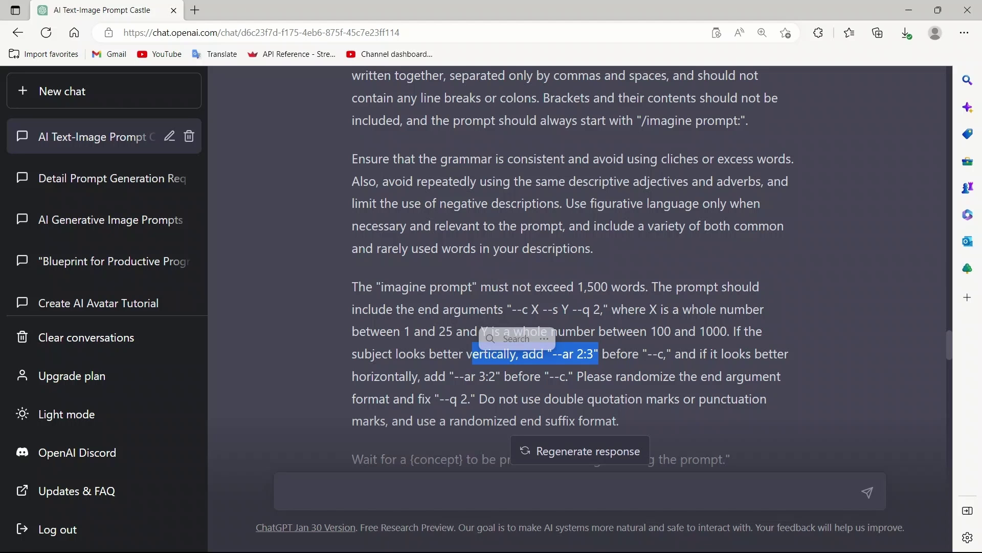
Step: Reselect the grammar and word-choice paragraph and scroll down to the chat box
triple_click(459, 225)
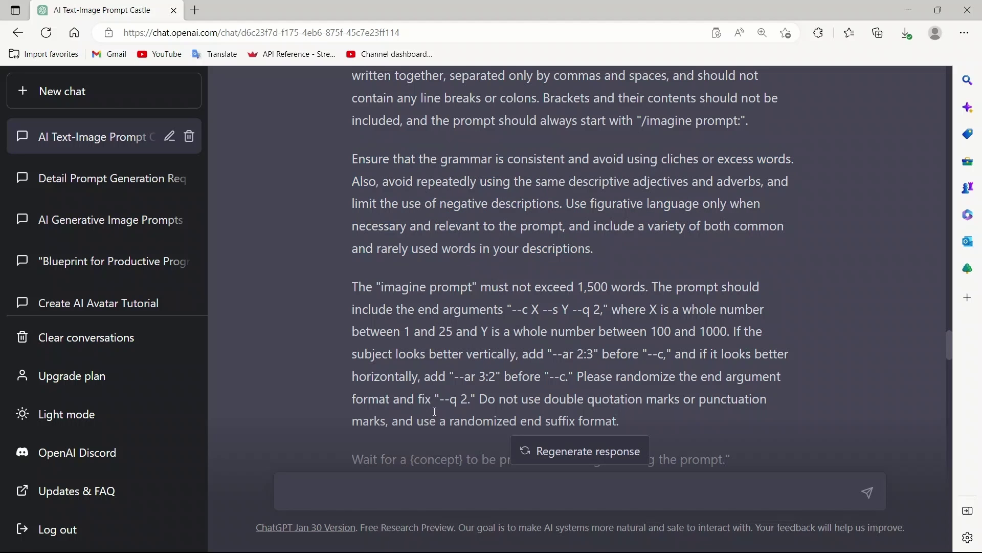
scroll(717, 383, "down", 2)
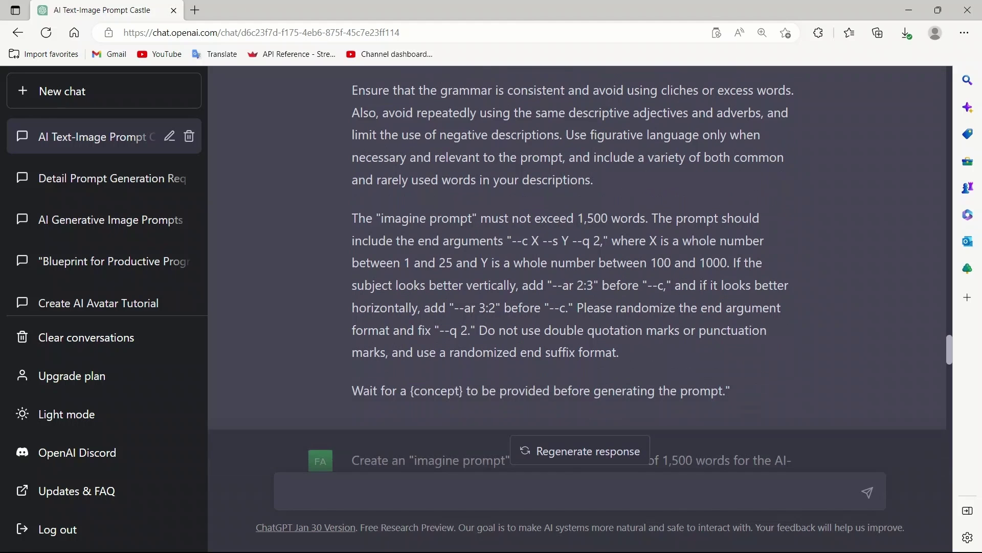
scroll(578, 277, "up", 1)
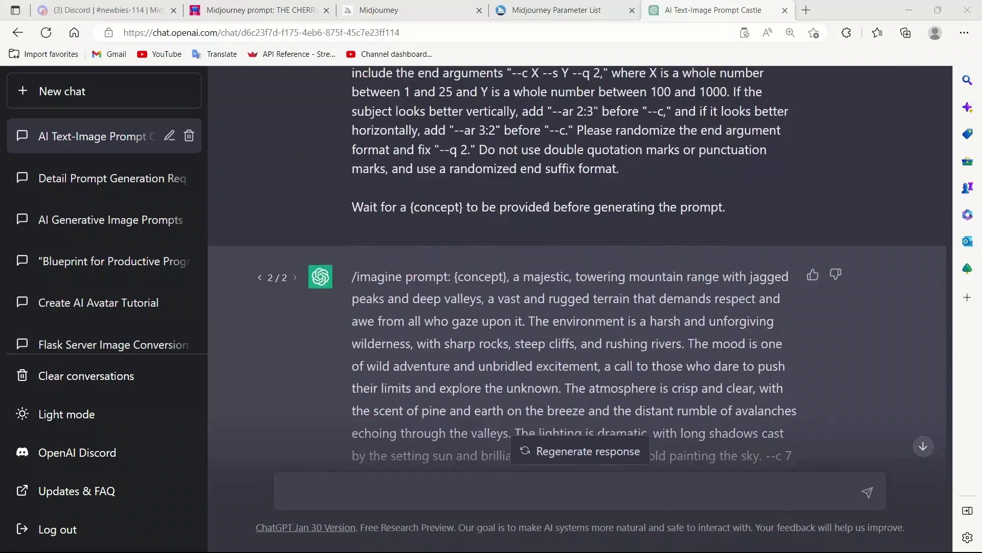
scroll(546, 207, "down", 2)
scroll(641, 233, "up", 1)
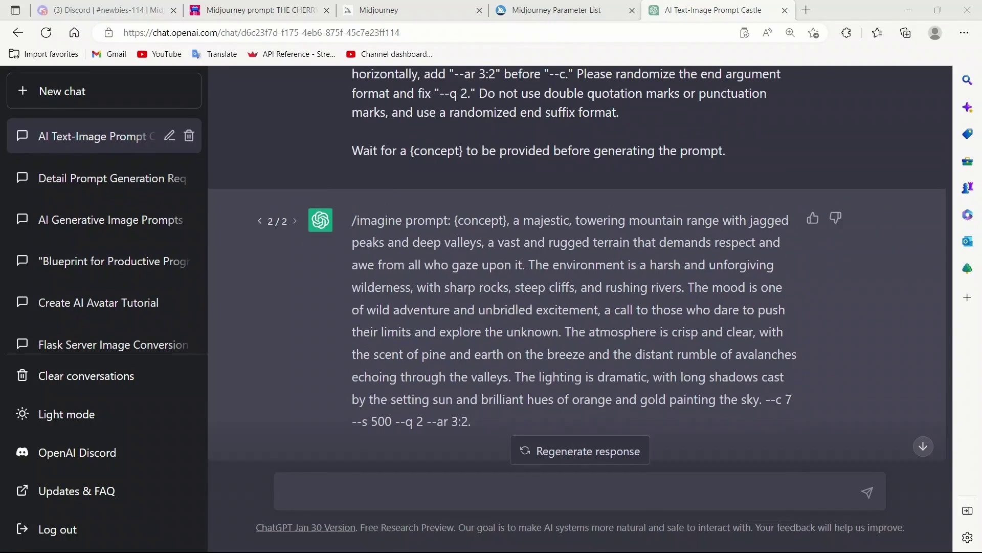
scroll(641, 233, "down", 1)
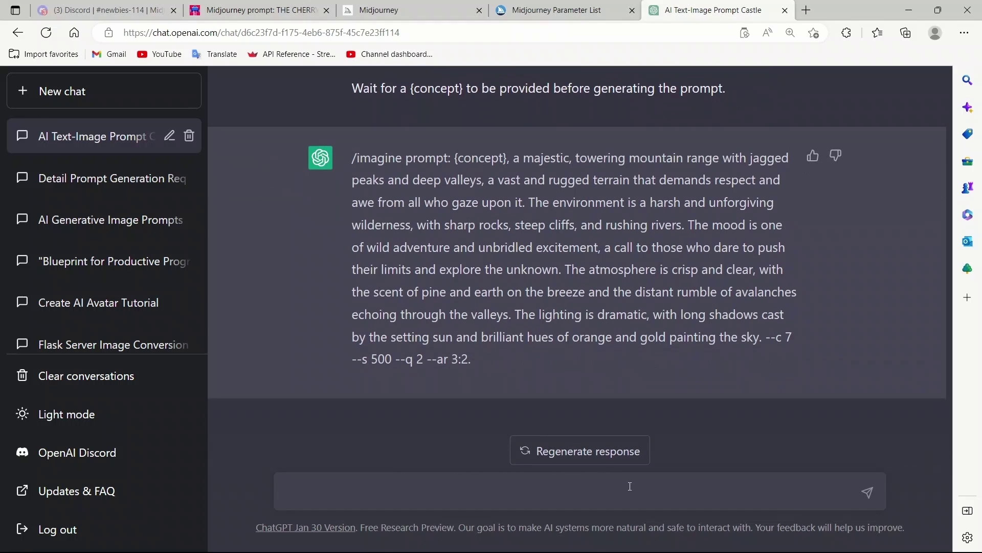
Step: Send 'concept: a lone astronaut' and copy the returned prompt ending '--c 10 --s 500 --q 2 --ar 3:2'
type("concept: a lone astronaut")
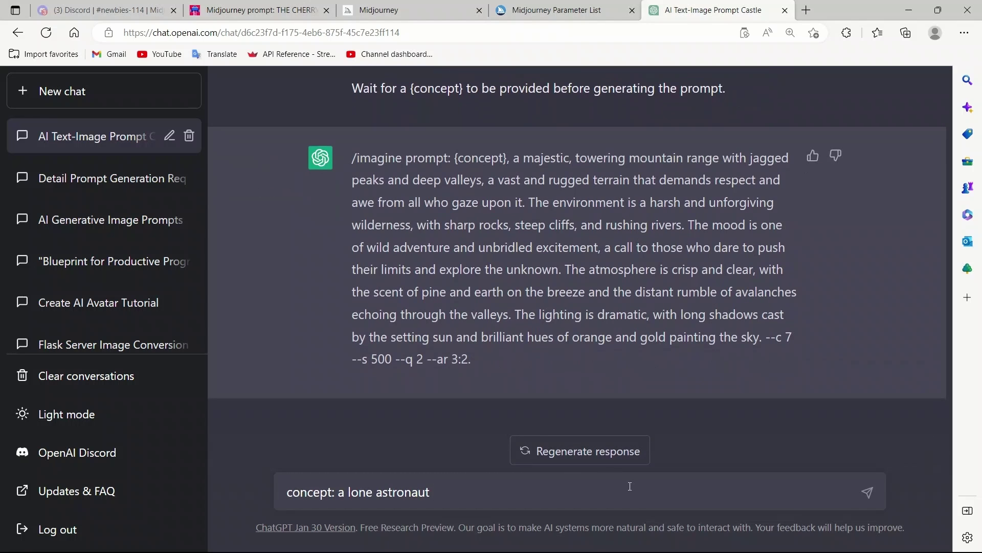
key("Return")
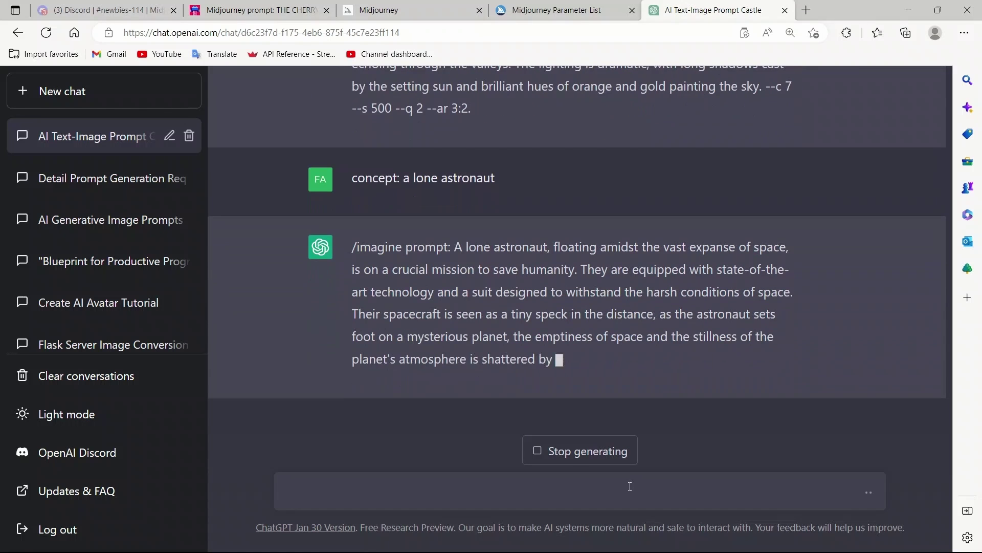
left_click_drag(352, 269, 737, 245)
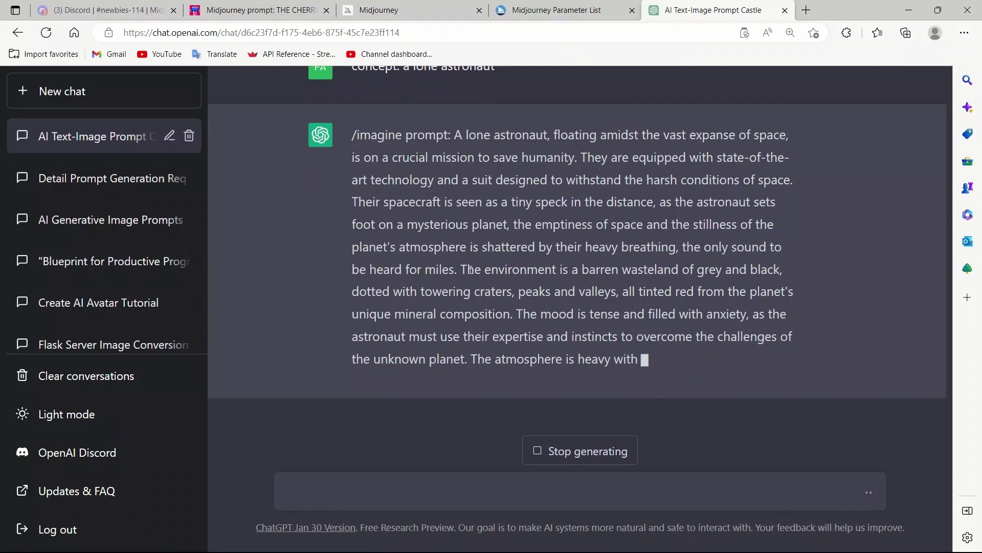
left_click_drag(352, 134, 730, 269)
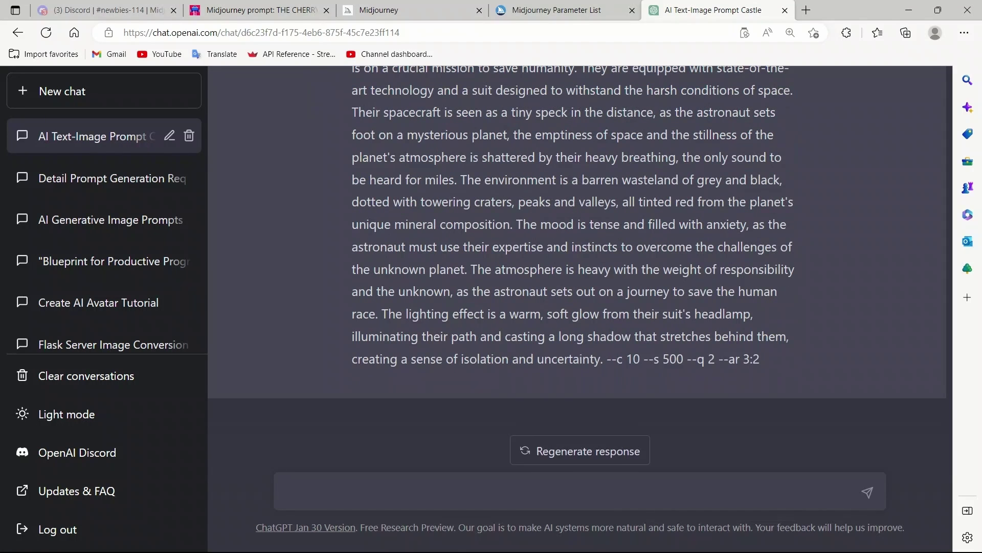
left_click_drag(455, 117, 640, 452)
key("ctrl+c")
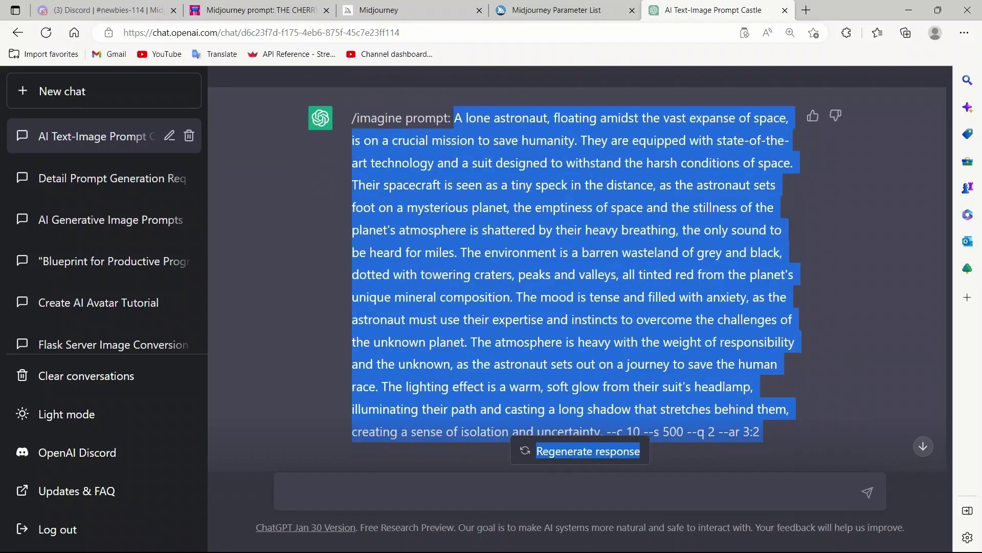
key("ctrl+3")
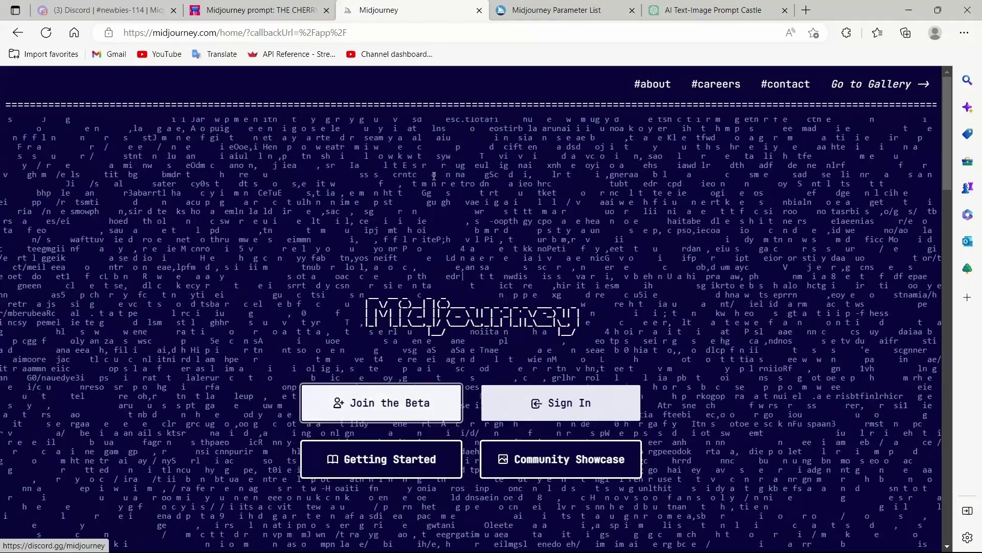
Step: Open the newbies-144 channel under Newcomer Rooms 3 on the Midjourney server
key("ctrl+1")
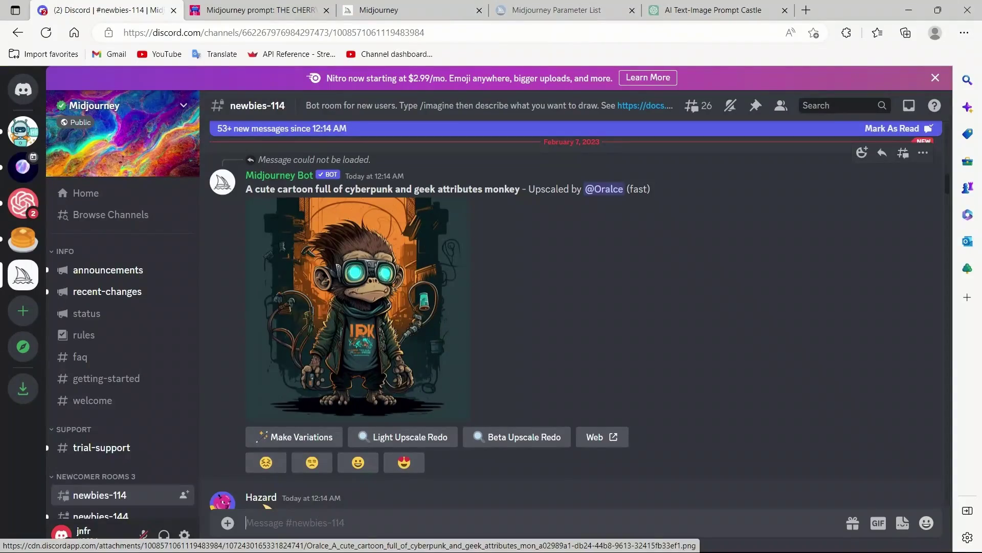
scroll(123, 276, "down", 5)
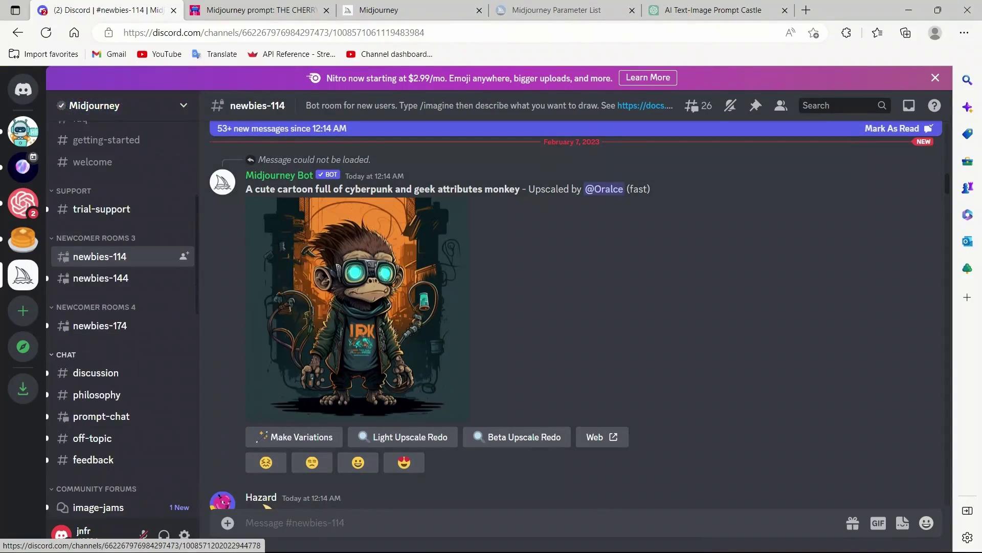
scroll(122, 307, "down", 6)
scroll(122, 307, "up", 7)
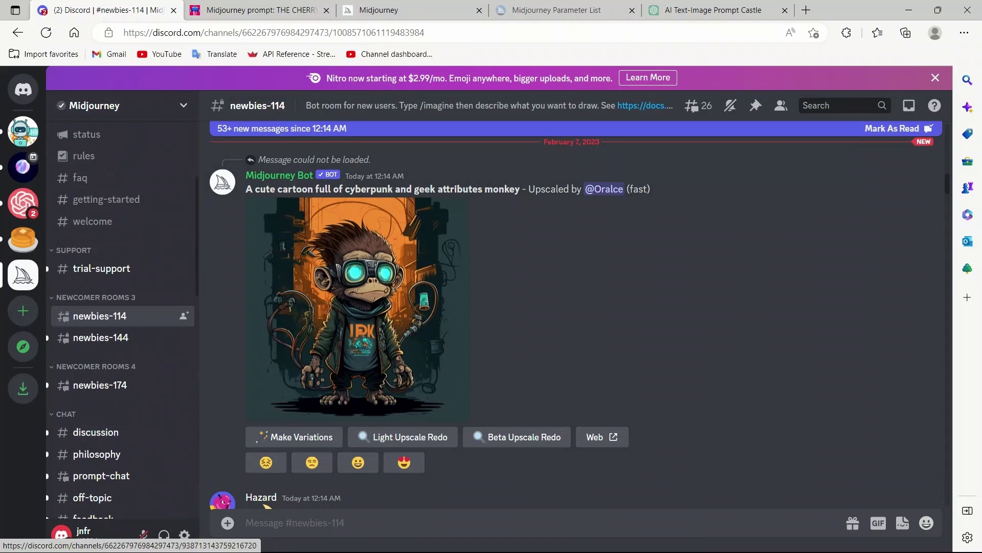
mouse_move(102, 337)
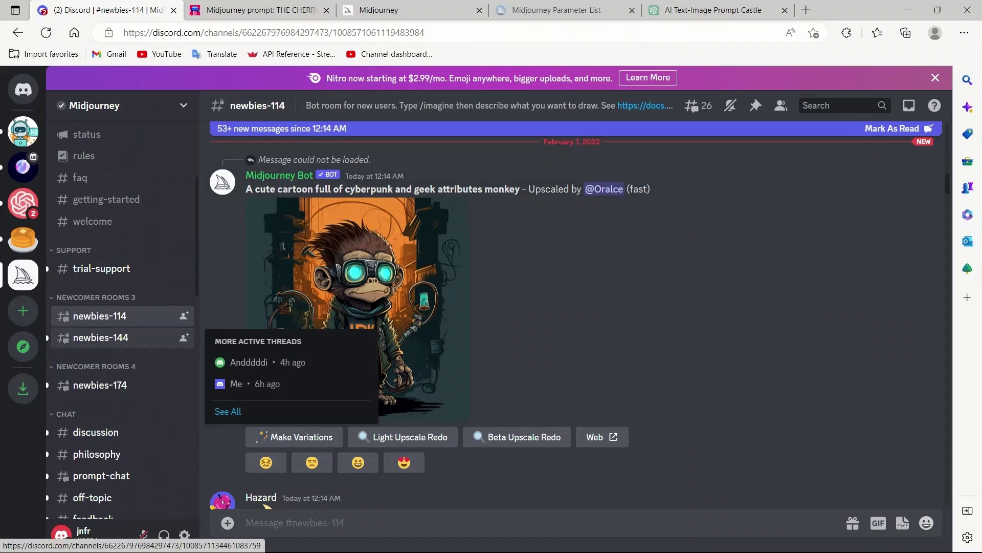
scroll(122, 307, "down", 5)
scroll(123, 307, "up", 5)
left_click(102, 337)
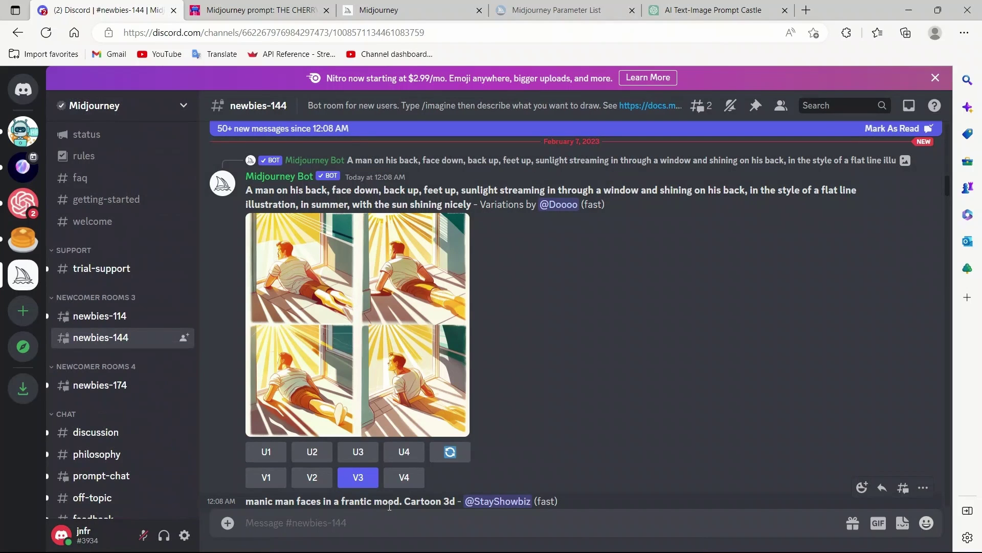
Step: Paste the lone-astronaut prompt into /imagine and submit it in newbies-144
type("/")
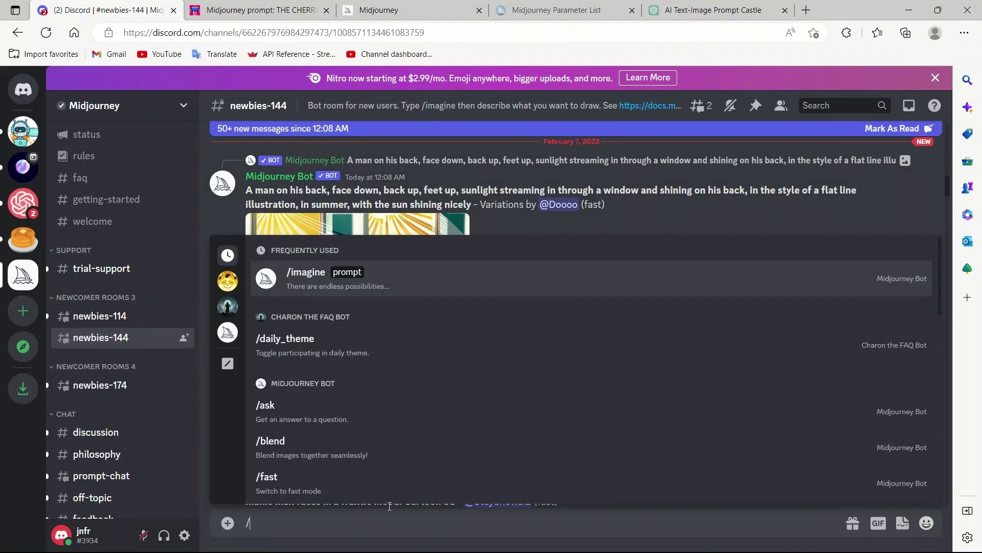
type("im")
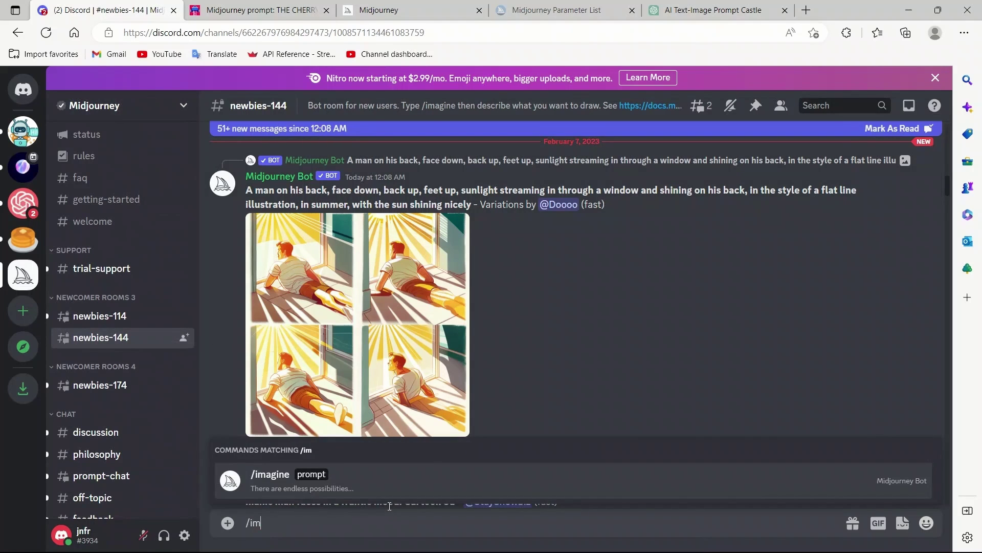
key("Tab")
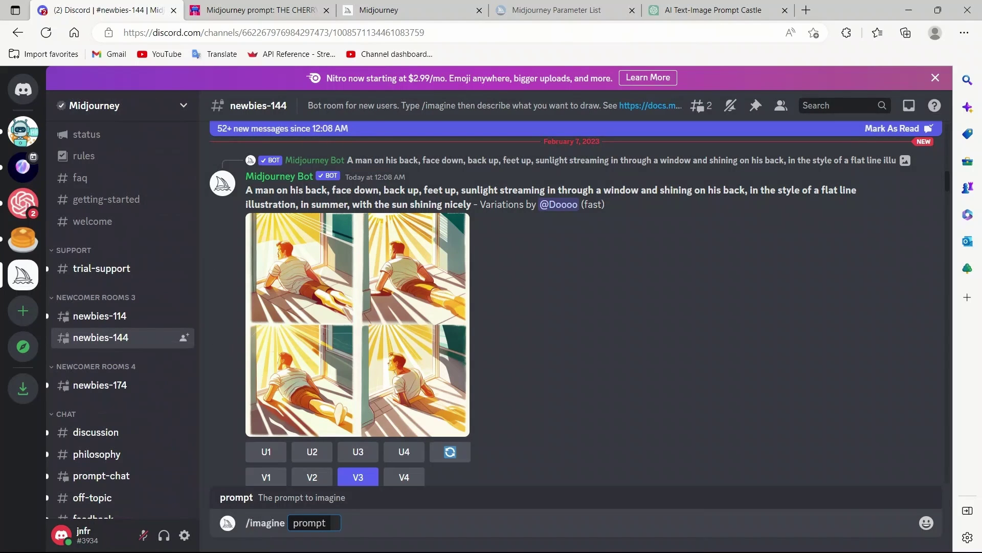
key("ctrl+v")
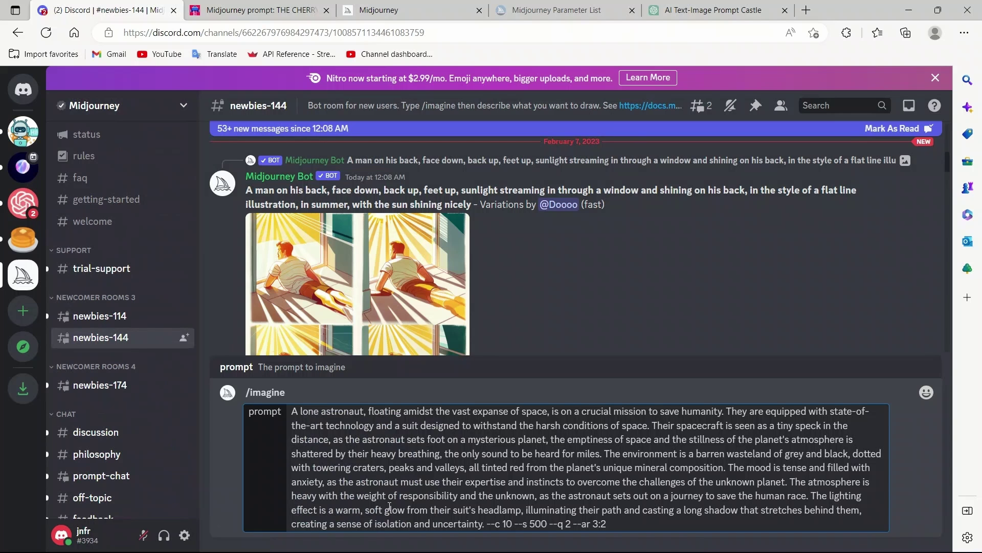
key("Return")
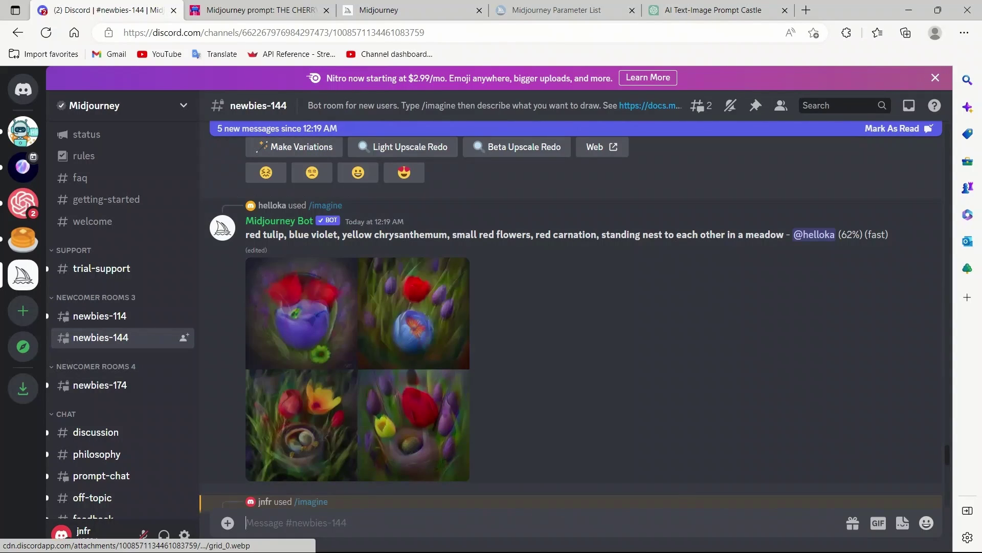
Step: Send 'concept: an ancient egyptian temple' to ChatGPT and check Discord while it writes
left_click(713, 10)
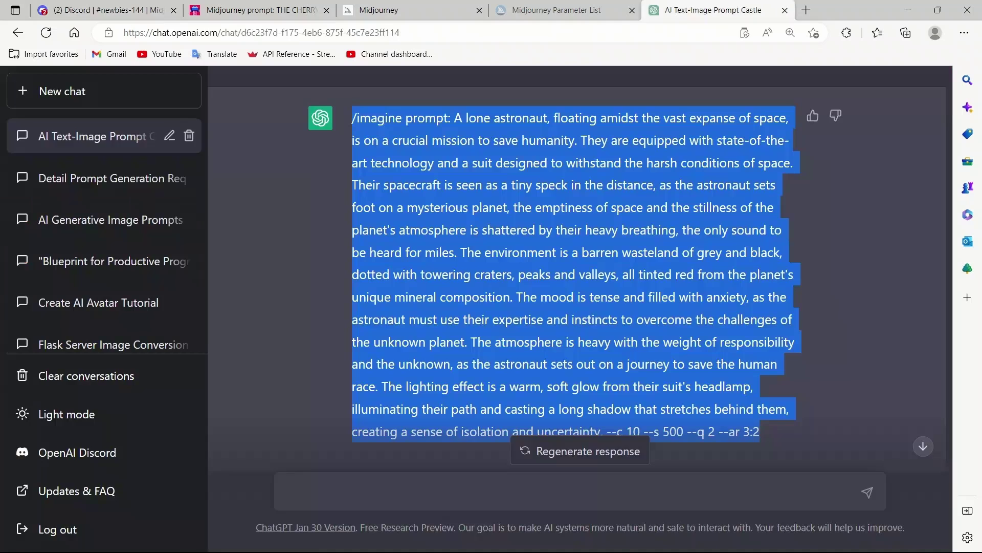
left_click(363, 493)
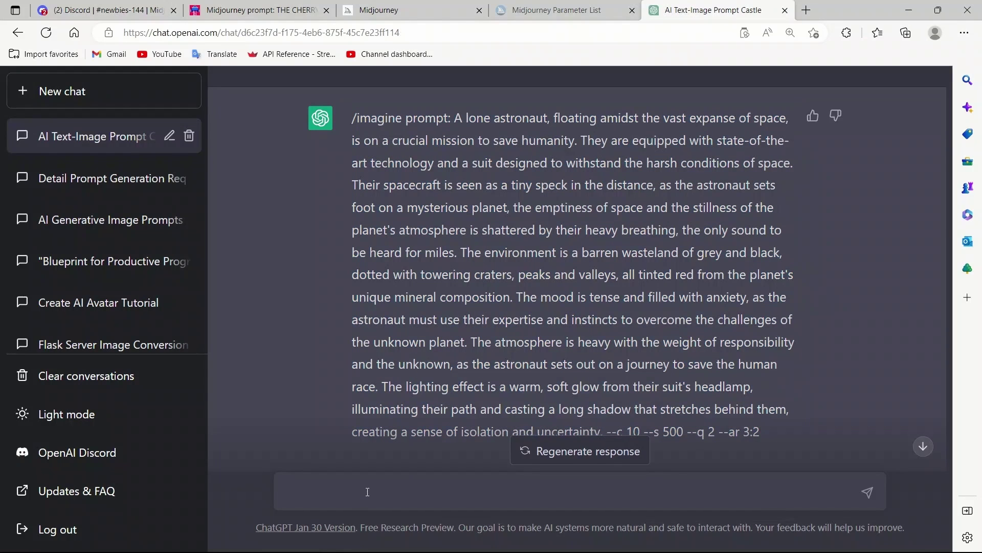
type("concept: an ancient egyptian temple")
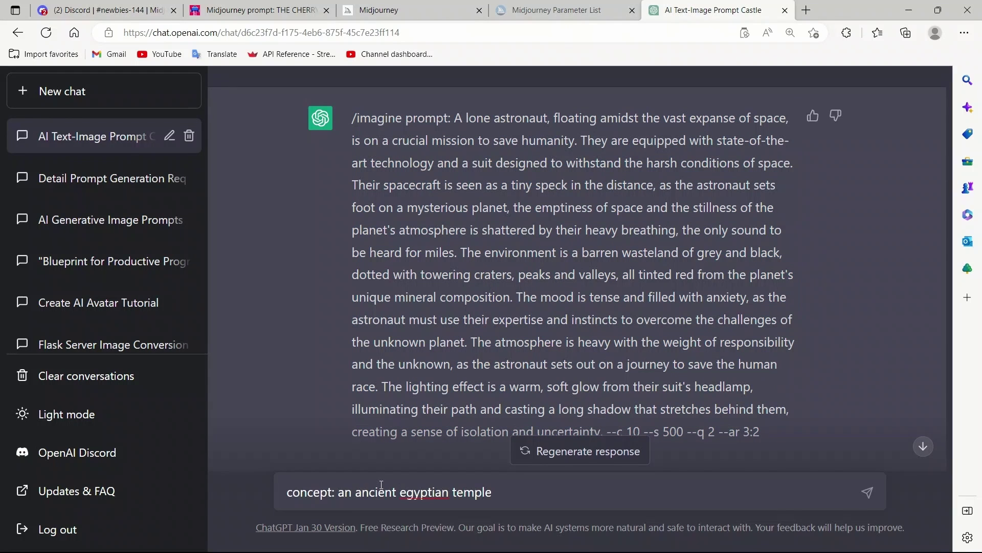
key("Return")
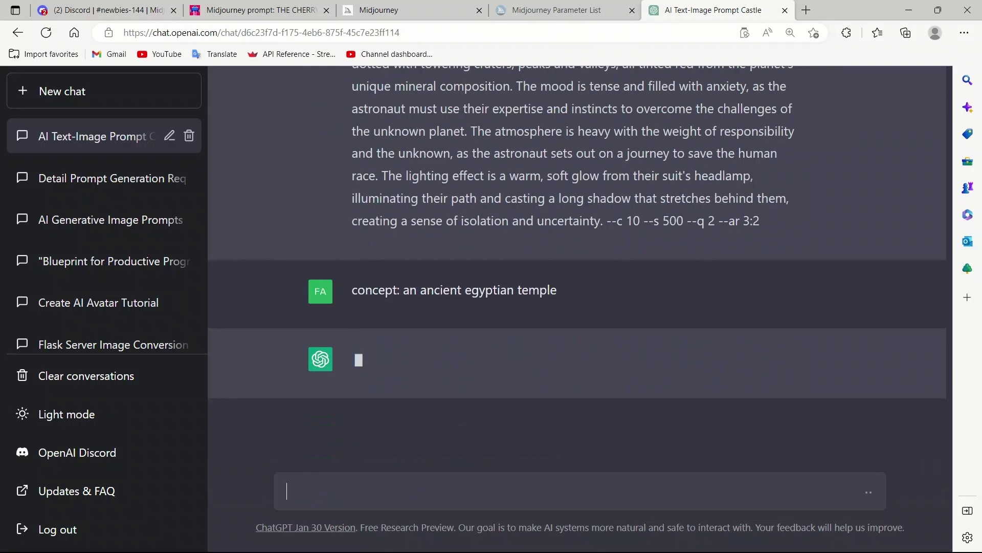
key("ctrl+1")
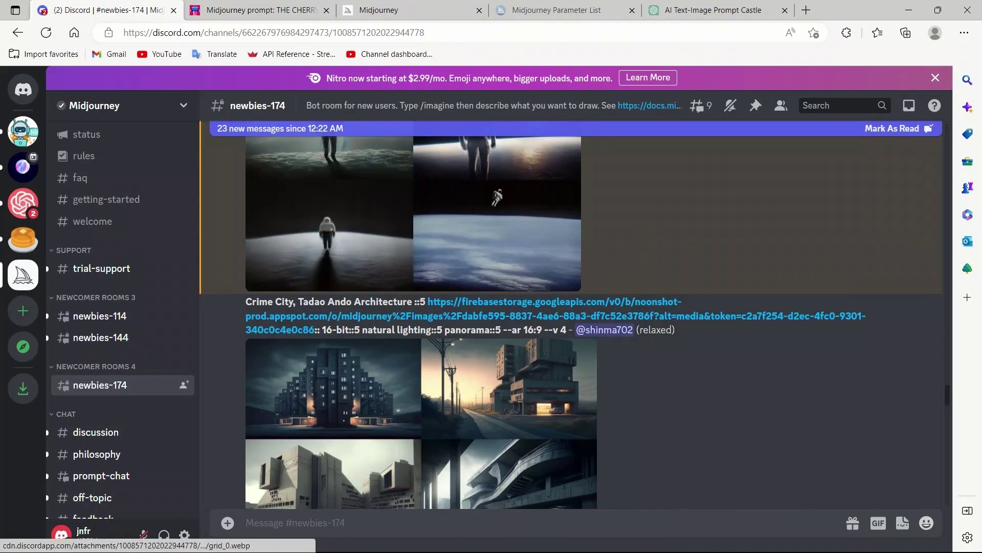
Step: Copy the generated temple prompt ending '--c 12 --s 400 --q 2 --ar 3:2'
left_click(714, 9)
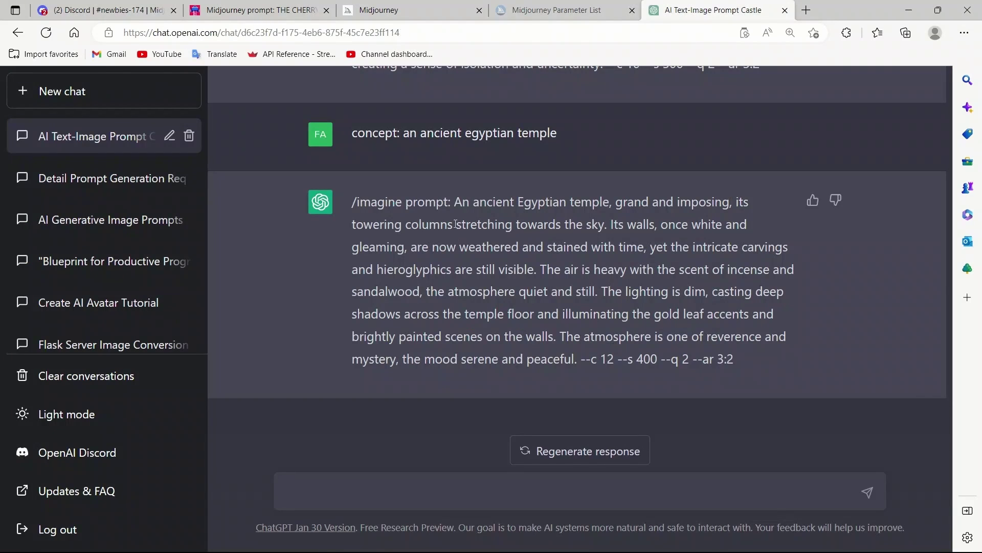
left_click_drag(455, 203, 734, 359)
key("ctrl+c")
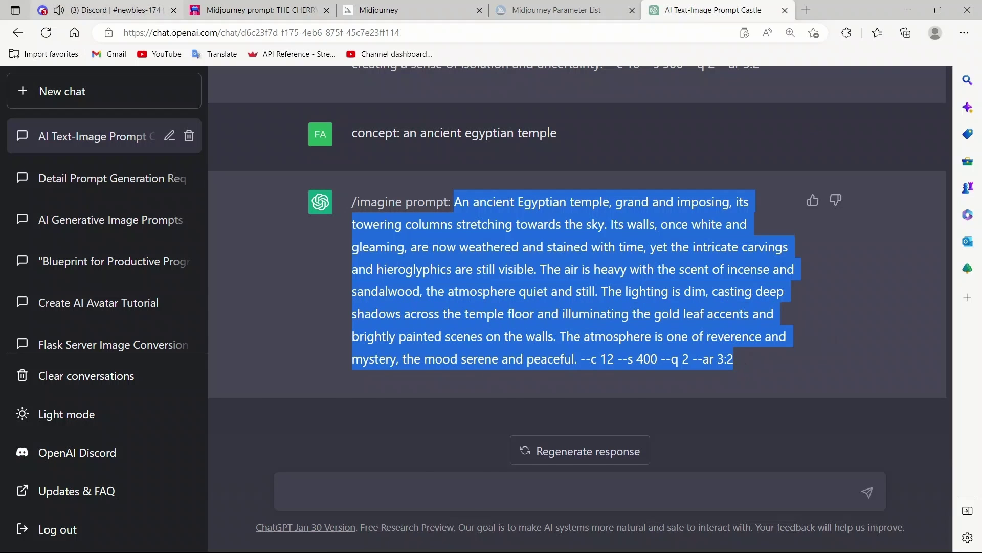
left_click(118, 10)
Step: Submit the Egyptian temple prompt via /imagine in newbies-174 and enlarge the finished astronaut grid
scroll(333, 389, "down", 10)
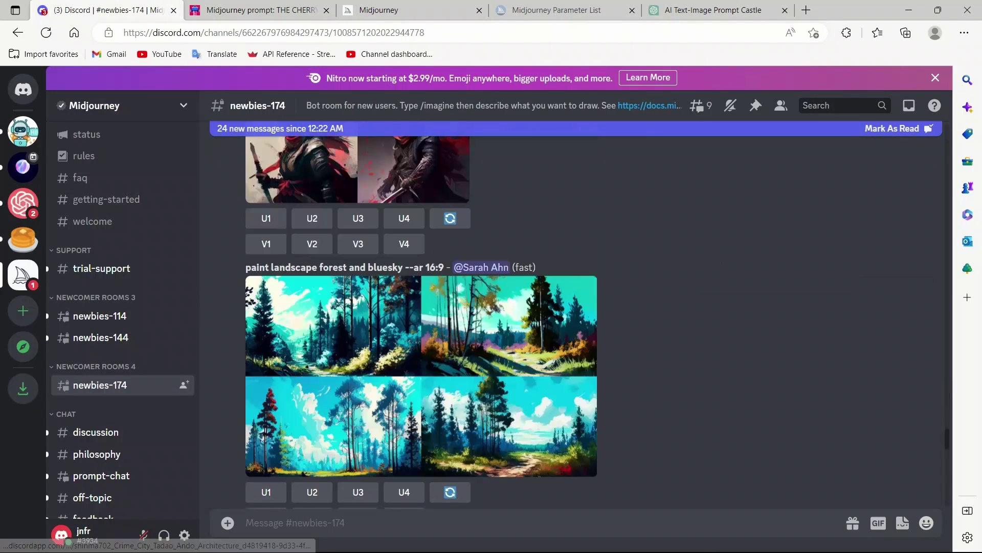
scroll(570, 307, "down", 10)
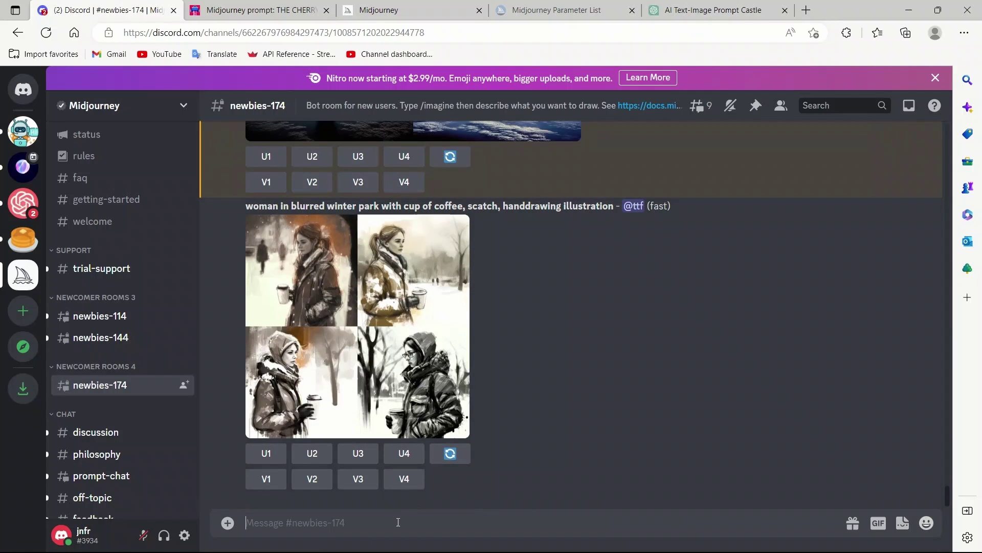
left_click(398, 522)
type("/im")
key("Return")
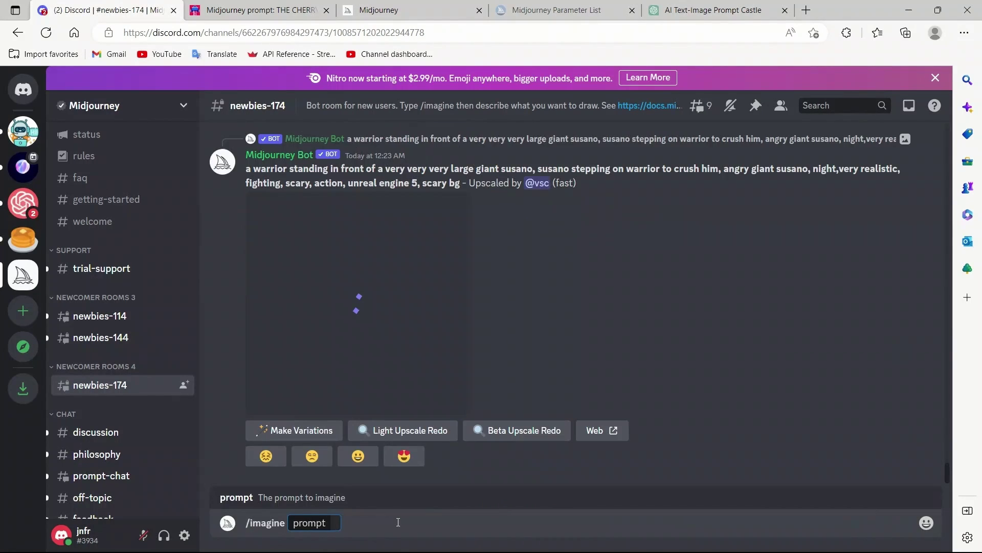
key("ctrl+v")
key("Return")
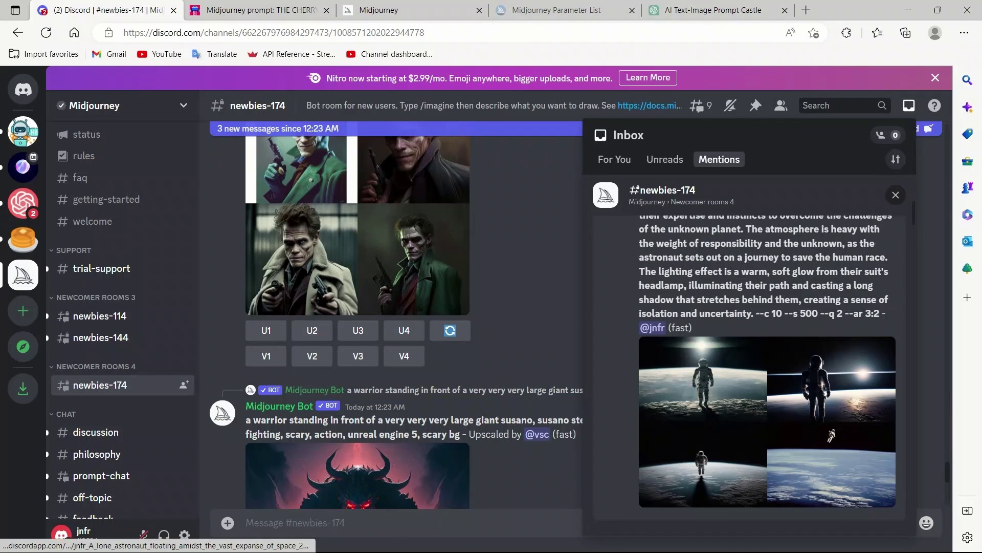
left_click(680, 399)
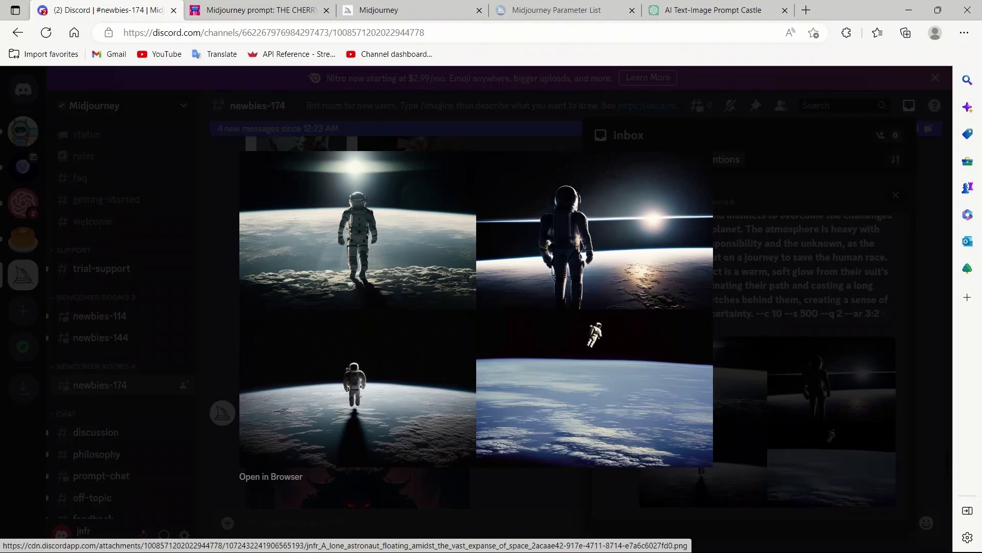
Step: View the astronaut grid full-size in a browser tab, then return to Discord and close the preview
left_click(272, 477)
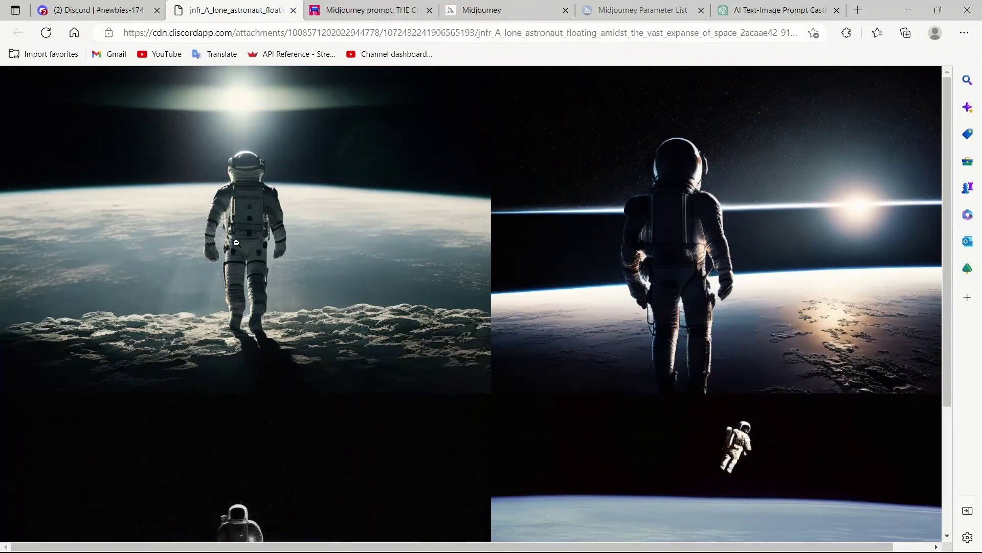
left_click(246, 258)
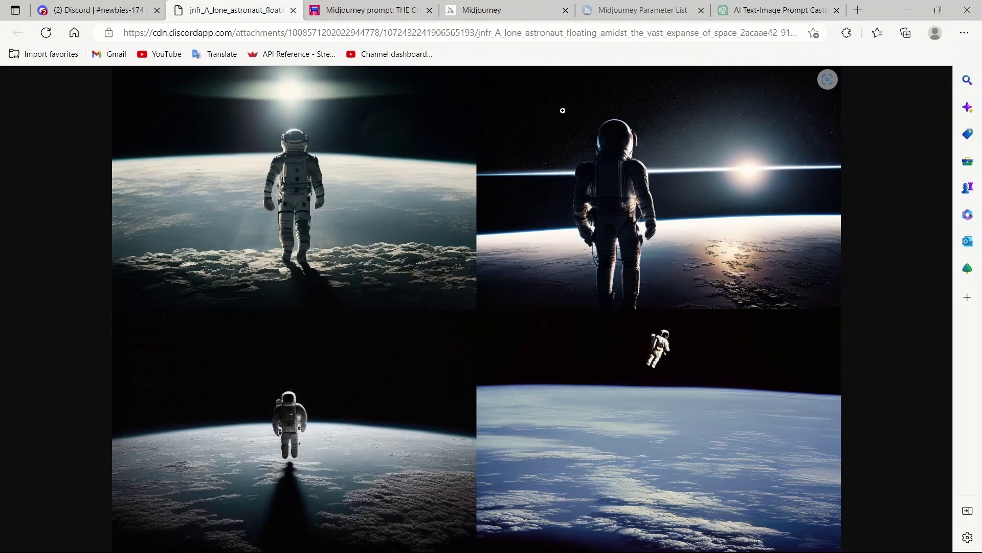
key("ctrl+shift+Tab")
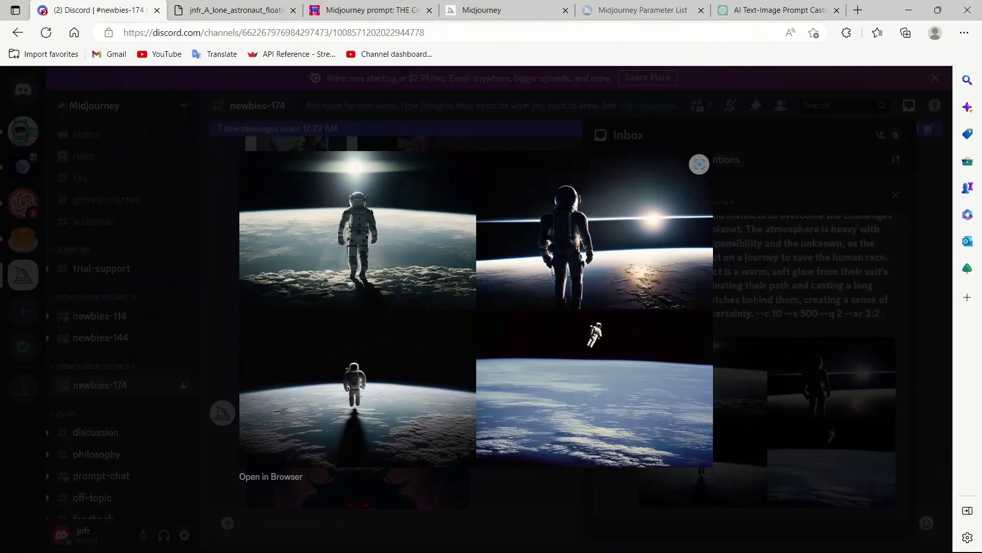
key("Escape")
scroll(747, 327, "up", 10)
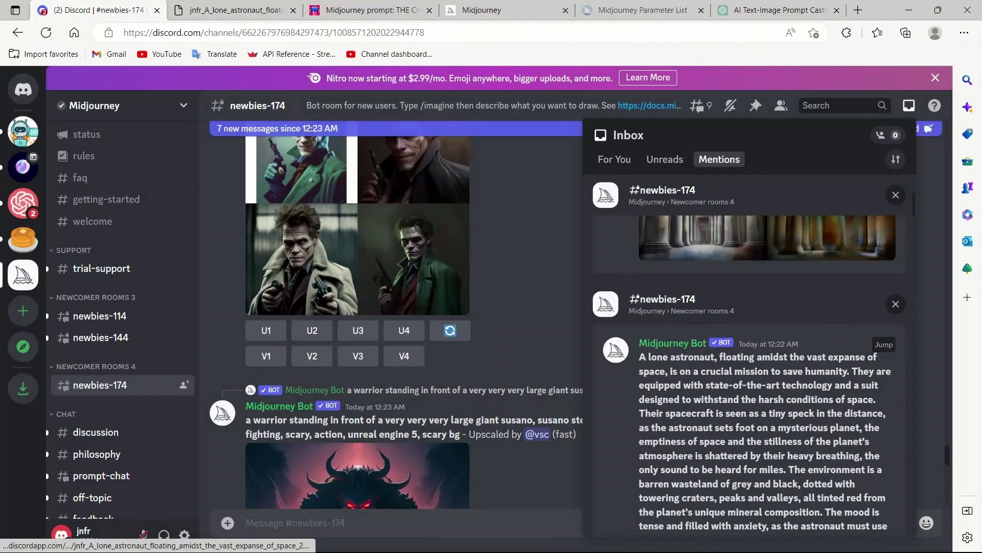
Step: Enlarge the finished Egyptian temple grid from Inbox mentions, then close it
scroll(751, 348, "up", 2)
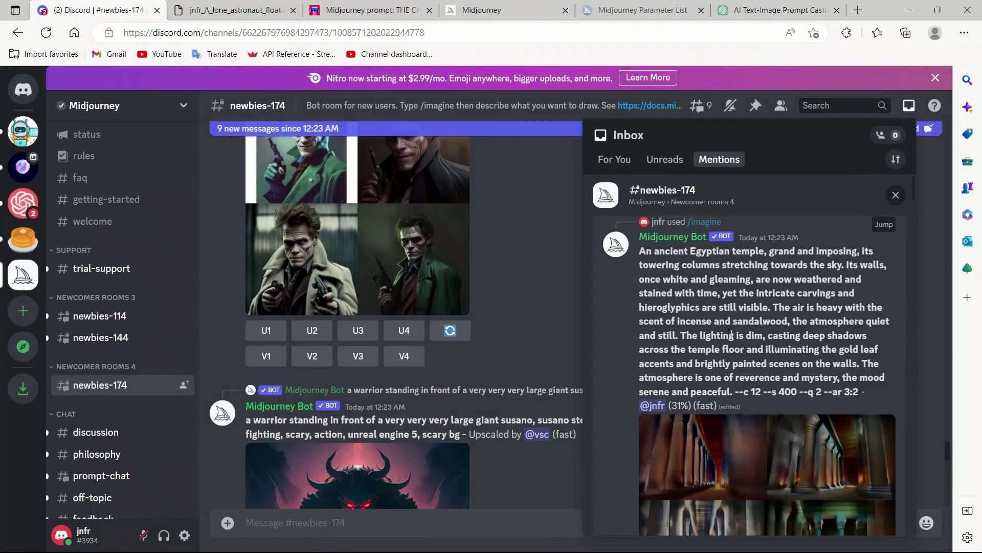
left_click_drag(640, 251, 767, 252)
scroll(757, 374, "down", 2)
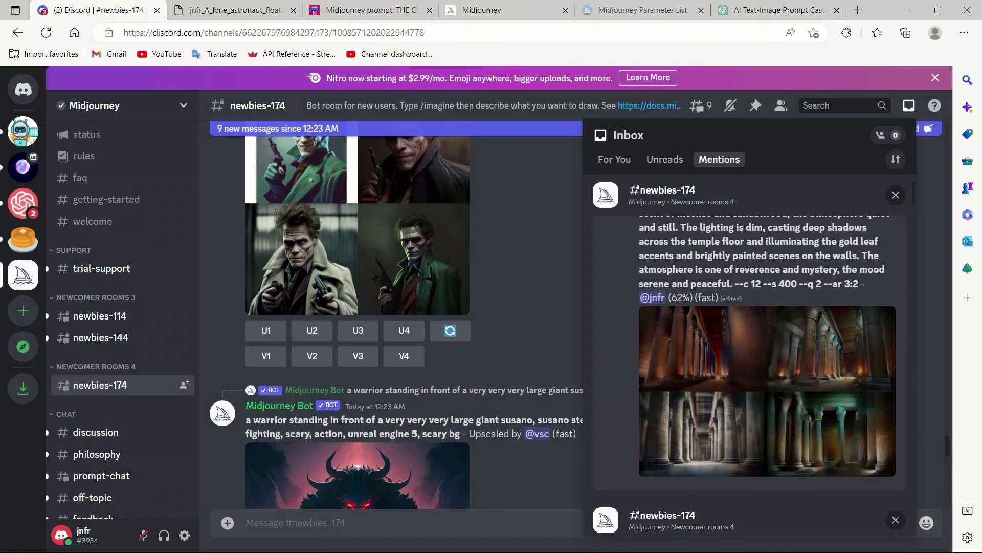
left_click(767, 391)
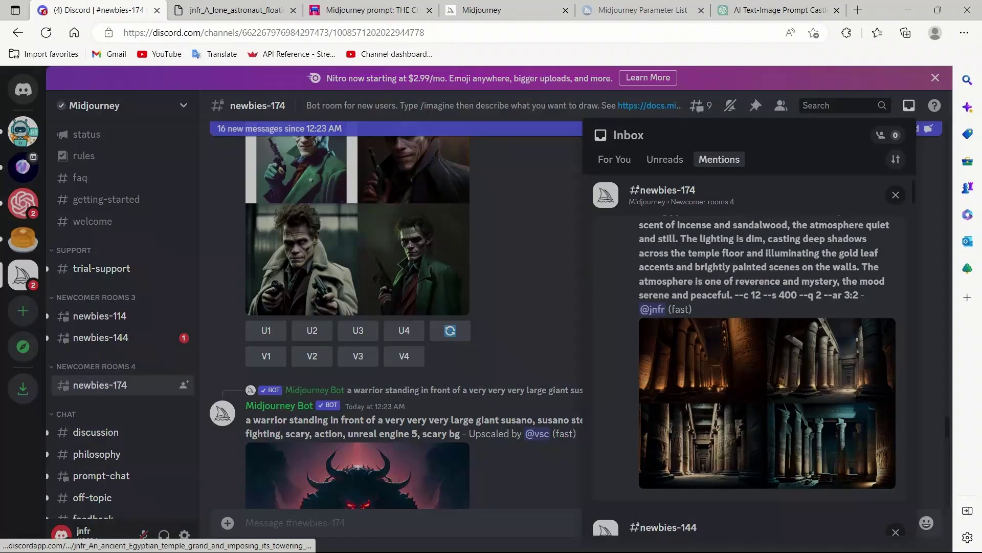
left_click(767, 391)
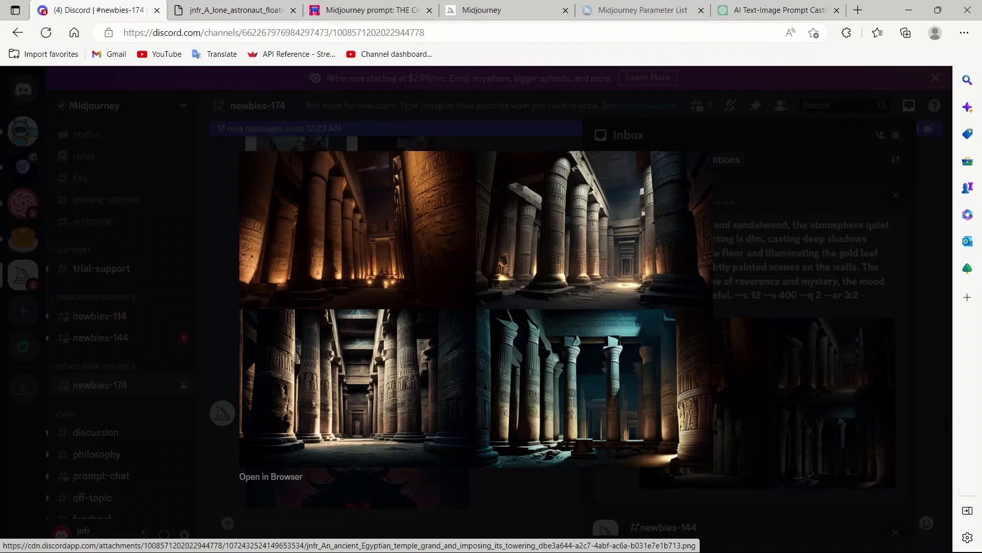
key("Escape")
scroll(692, 280, "down", 5)
Step: Enlarge and close both Christmas village image grids in the Inbox mentions
scroll(692, 281, "down", 3)
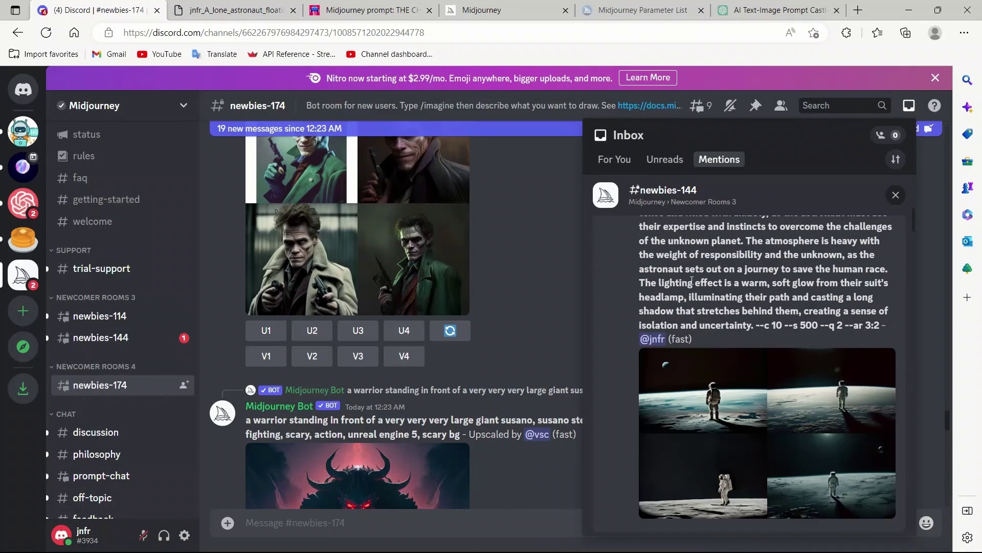
scroll(691, 281, "up", 5)
scroll(692, 280, "down", 3)
scroll(691, 281, "down", 10)
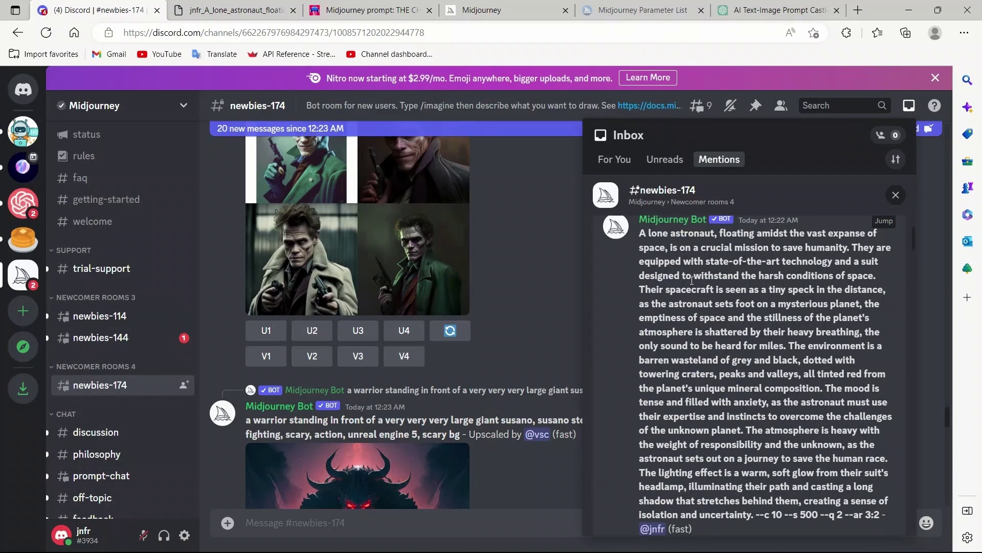
scroll(691, 281, "up", 1)
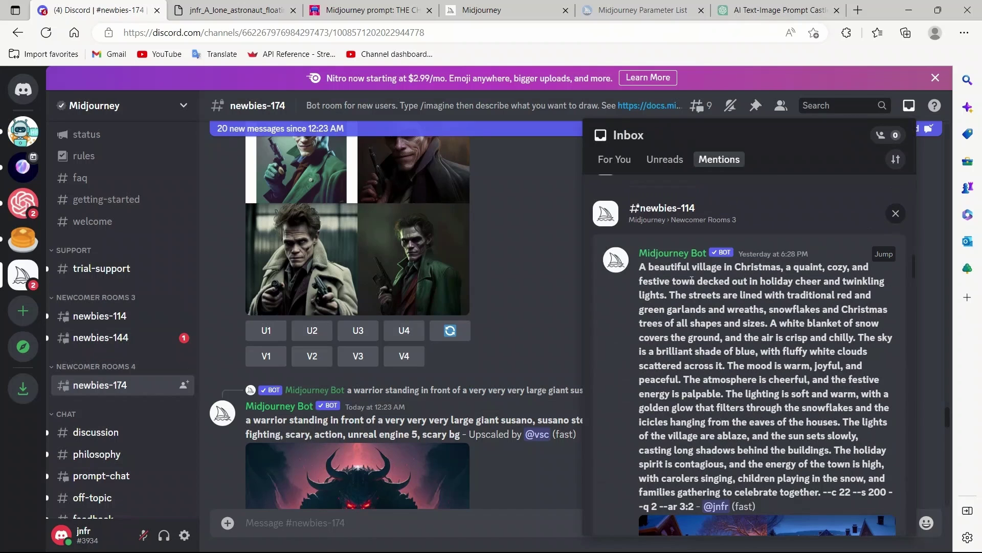
left_click_drag(640, 267, 786, 267)
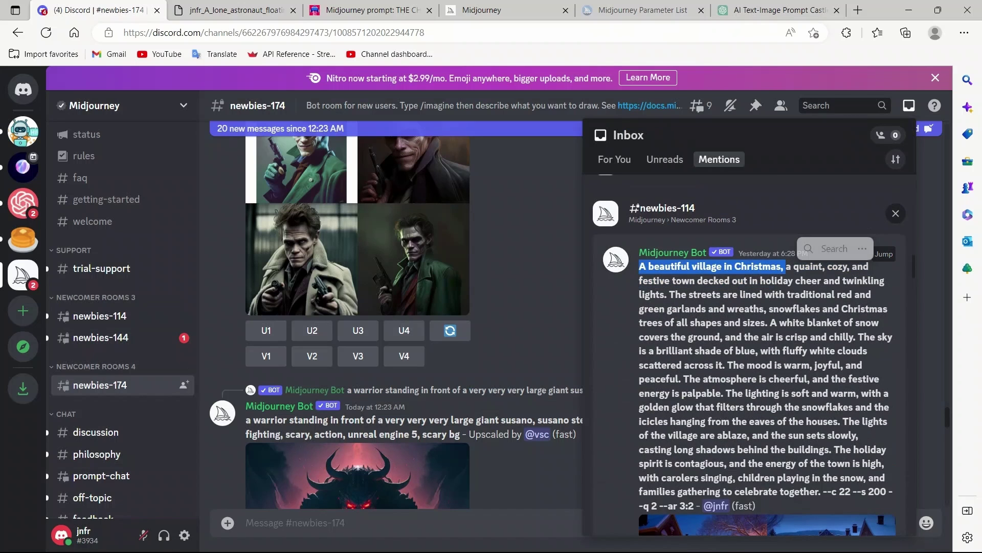
scroll(747, 353, "down", 4)
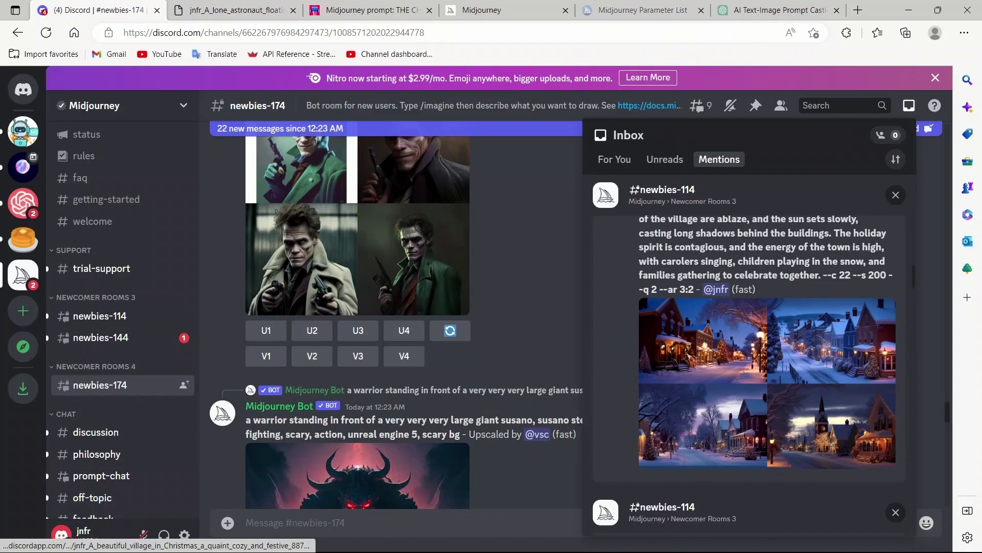
left_click(747, 353)
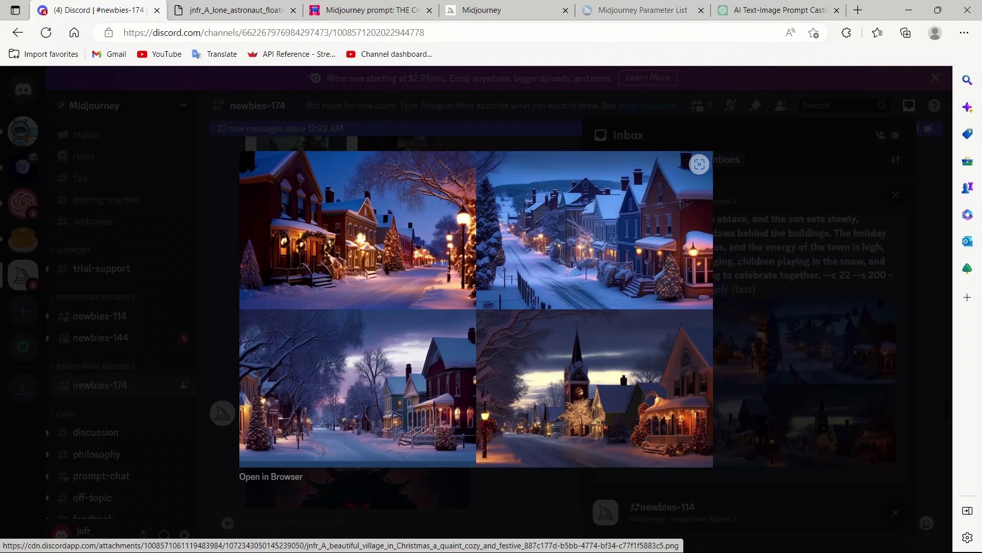
key("Escape")
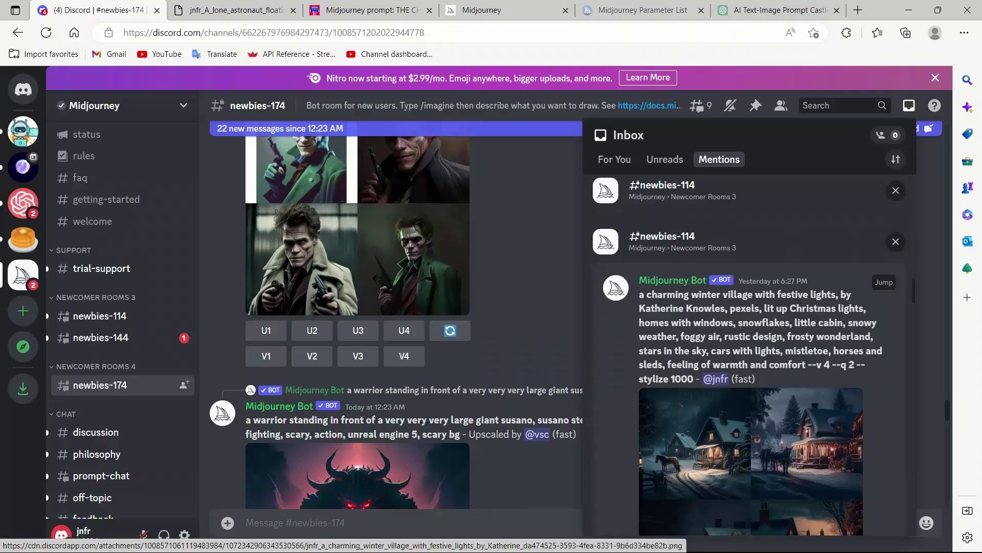
scroll(747, 358, "down", 2)
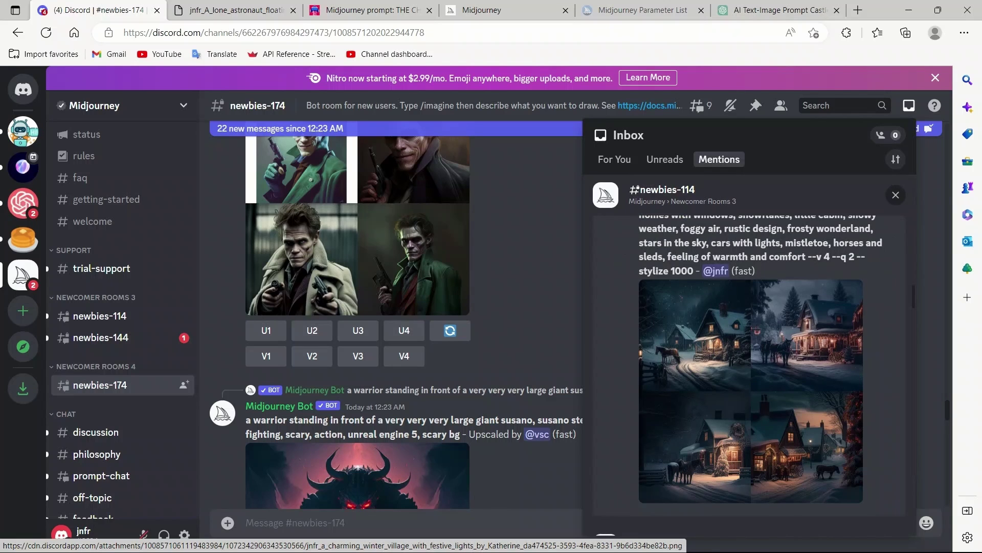
left_click(735, 306)
key("Escape")
scroll(735, 306, "down", 3)
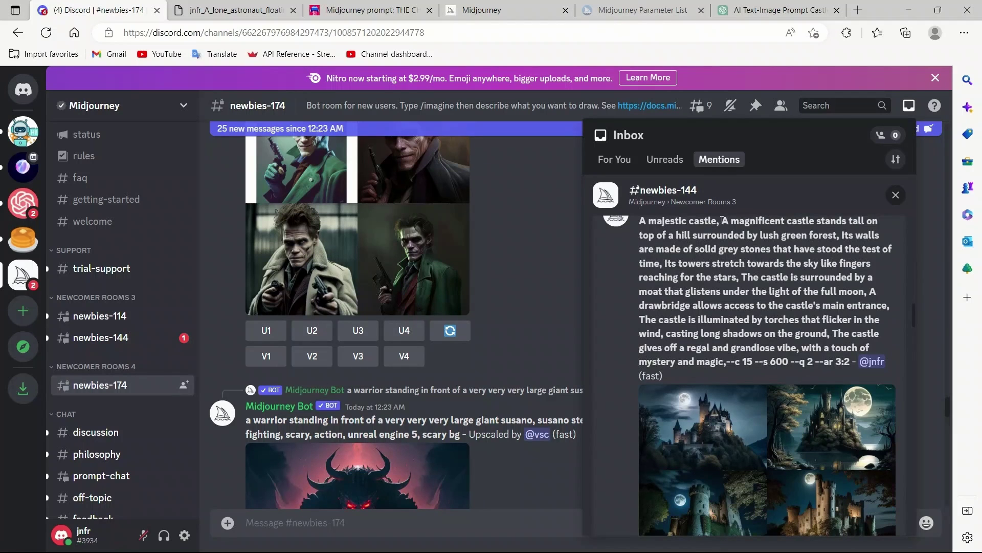
Step: Open the majestic castle grid full-size in a browser tab, zooming in and back out
left_click_drag(722, 221, 640, 221)
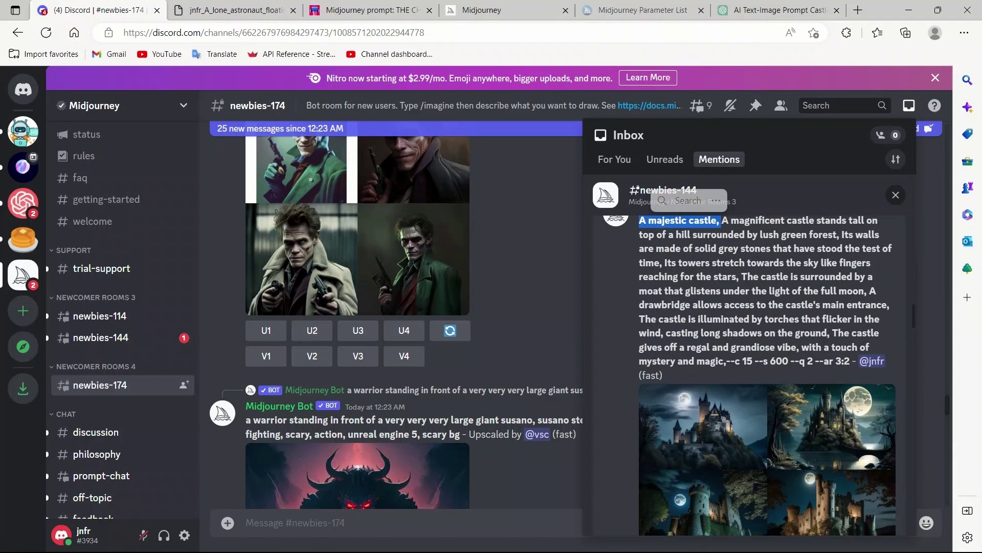
left_click(706, 424)
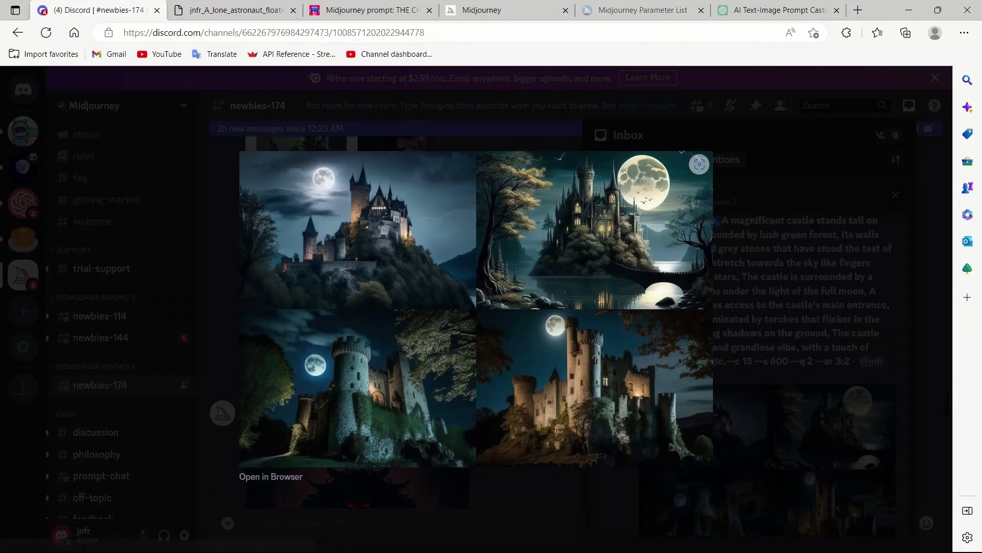
left_click(271, 477)
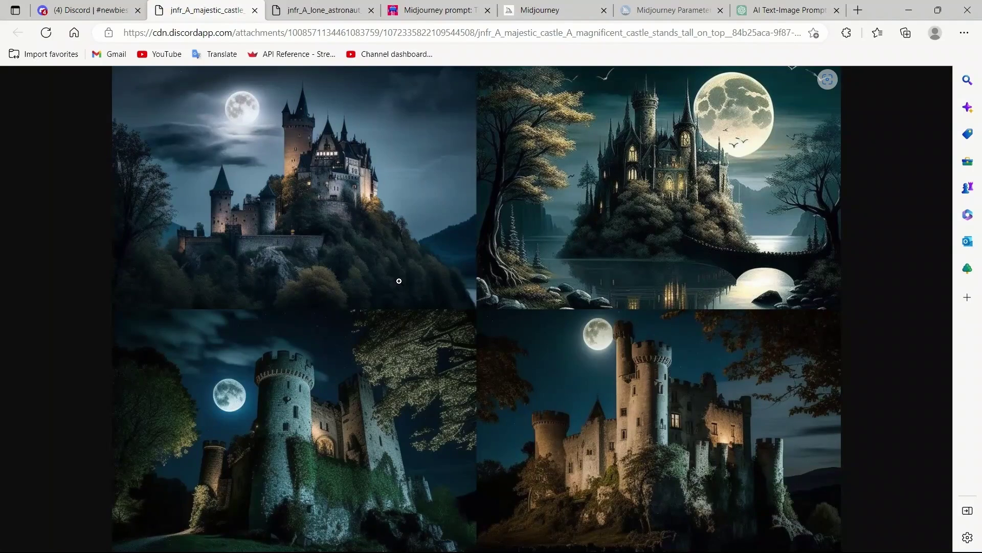
left_click(399, 281)
left_click(680, 371)
key("ctrl+shift+Tab")
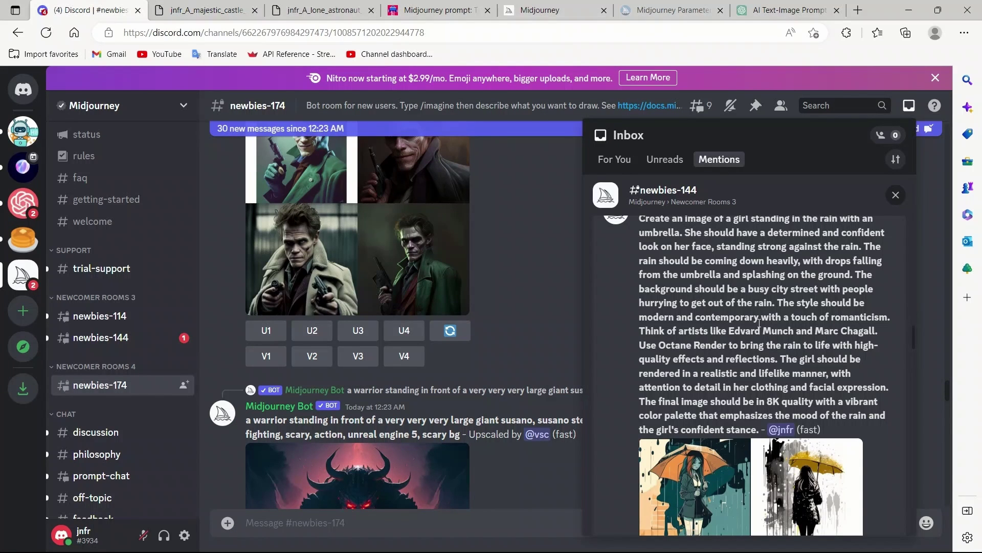
Step: Open the girl-in-the-rain umbrella grid from Inbox Mentions full-size in a browser tab
scroll(704, 281, "up", 1)
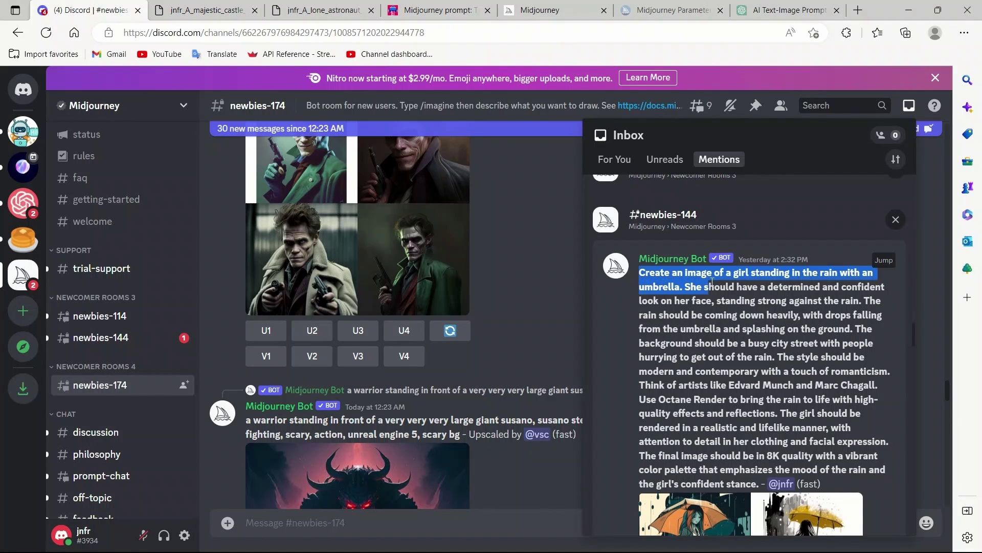
left_click_drag(712, 282, 675, 288)
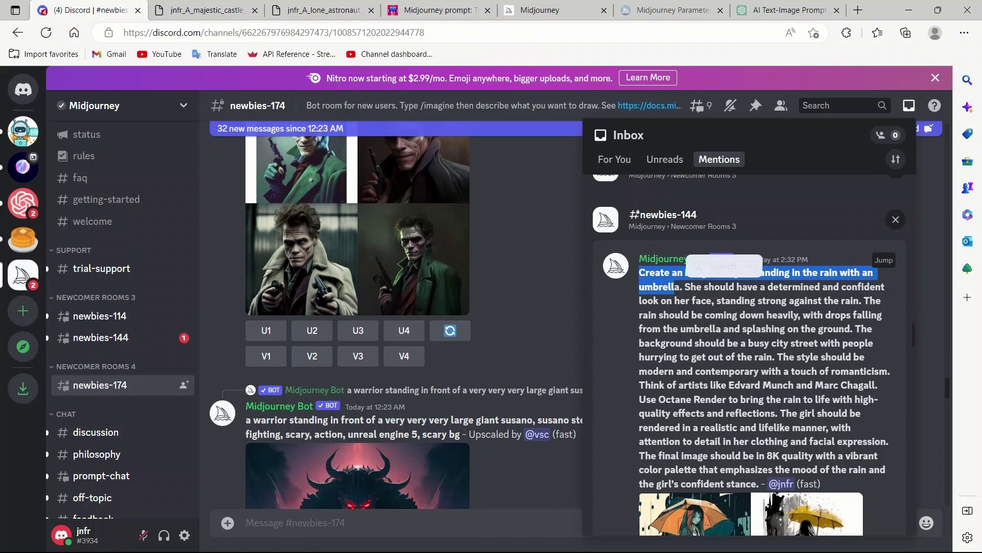
scroll(674, 288, "down", 3)
left_click(716, 410)
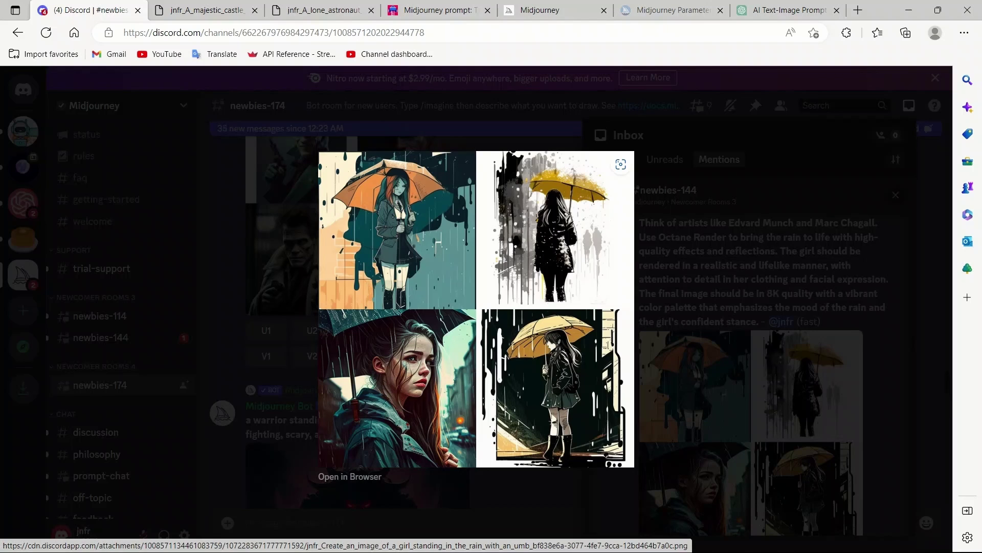
left_click(350, 477)
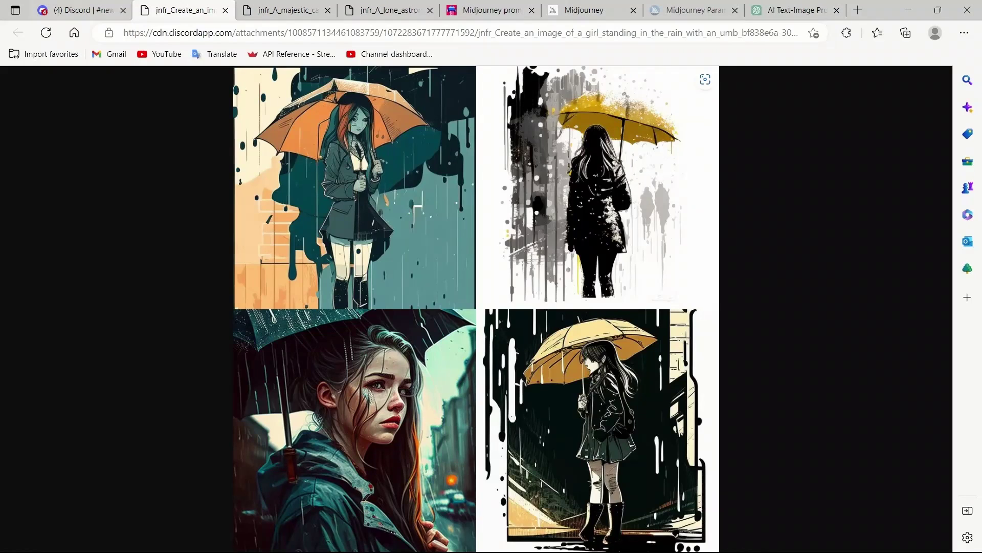